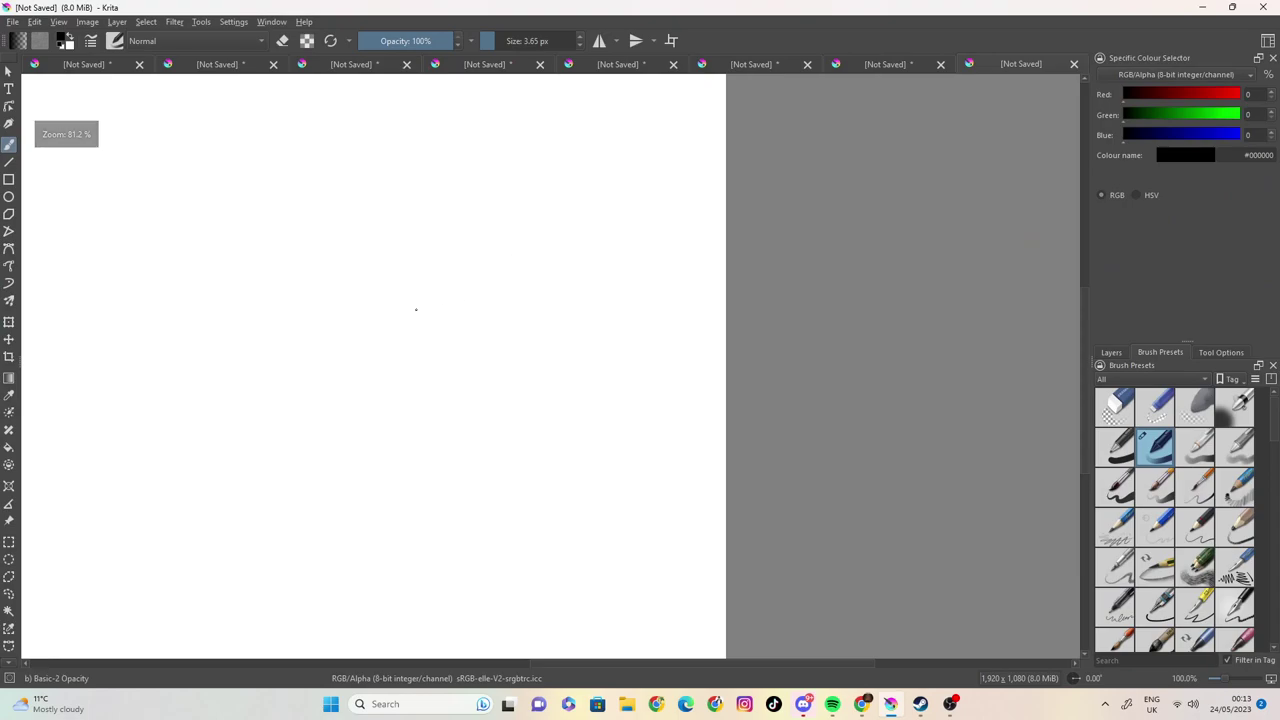
# - Sketch a head outline in black on the canvas's left side, including the jaw, ear and a short neck line
pyautogui.moveTo(156, 327)
pyautogui.mouseDown()
pyautogui.moveTo(207, 423)
pyautogui.moveTo(252, 437)
pyautogui.moveTo(294, 396)
pyautogui.mouseUp()
pyautogui.moveTo(154, 320)
pyautogui.mouseDown()
pyautogui.moveTo(155, 258)
pyautogui.moveTo(179, 218)
pyautogui.moveTo(208, 210)
pyautogui.moveTo(159, 243)
pyautogui.moveTo(152, 308)
pyautogui.moveTo(176, 221)
pyautogui.moveTo(285, 202)
pyautogui.moveTo(330, 243)
pyautogui.mouseUp()
pyautogui.moveTo(278, 202)
pyautogui.mouseDown()
pyautogui.moveTo(314, 208)
pyautogui.moveTo(328, 238)
pyautogui.mouseUp()
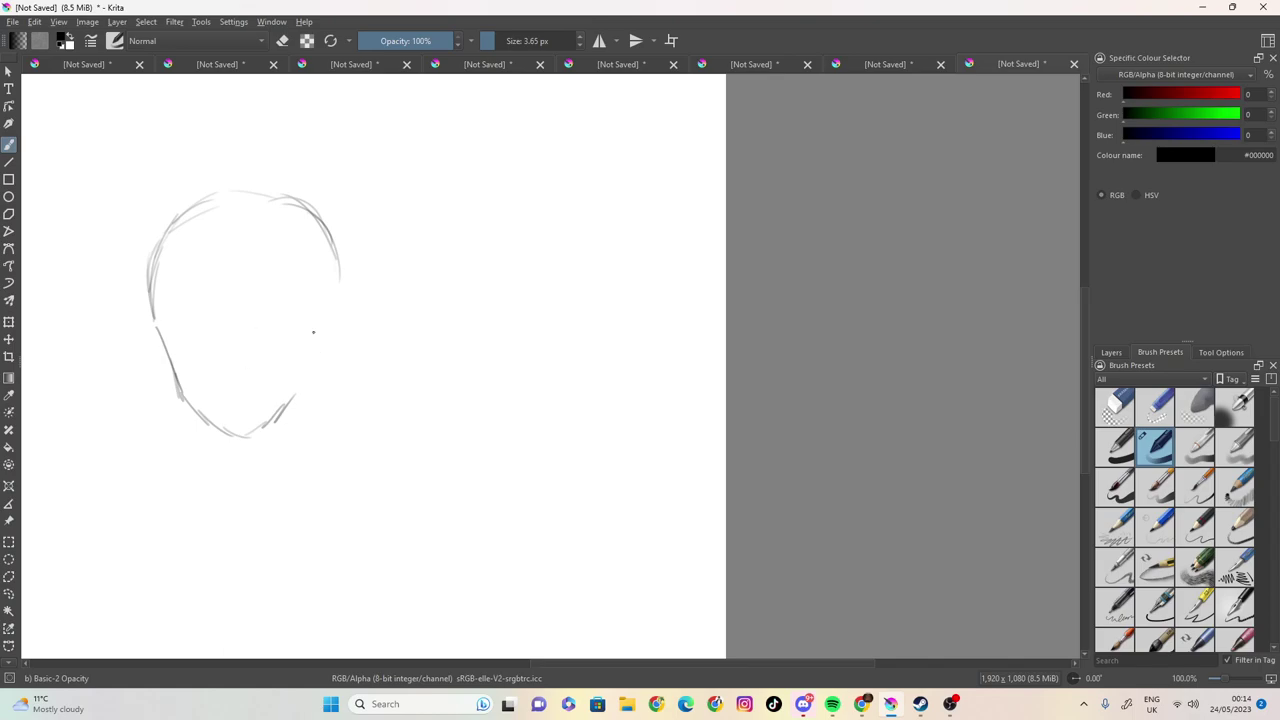
pyautogui.moveTo(303, 302)
pyautogui.mouseDown()
pyautogui.moveTo(318, 300)
pyautogui.moveTo(319, 366)
pyautogui.moveTo(292, 400)
pyautogui.mouseUp()
pyautogui.moveTo(240, 437); pyautogui.dragTo(250, 472)
pyautogui.moveTo(338, 282); pyautogui.dragTo(330, 318)
pyautogui.moveTo(338, 252)
pyautogui.mouseDown()
pyautogui.moveTo(323, 222)
pyautogui.moveTo(276, 195)
pyautogui.moveTo(216, 198)
pyautogui.moveTo(164, 240)
pyautogui.mouseUp()
# - Sketch the face's features inside the head: both eyebrows, eyes, nose and a slight smile
pyautogui.moveTo(166, 307)
pyautogui.mouseDown()
pyautogui.moveTo(201, 322)
pyautogui.moveTo(184, 316)
pyautogui.mouseUp()
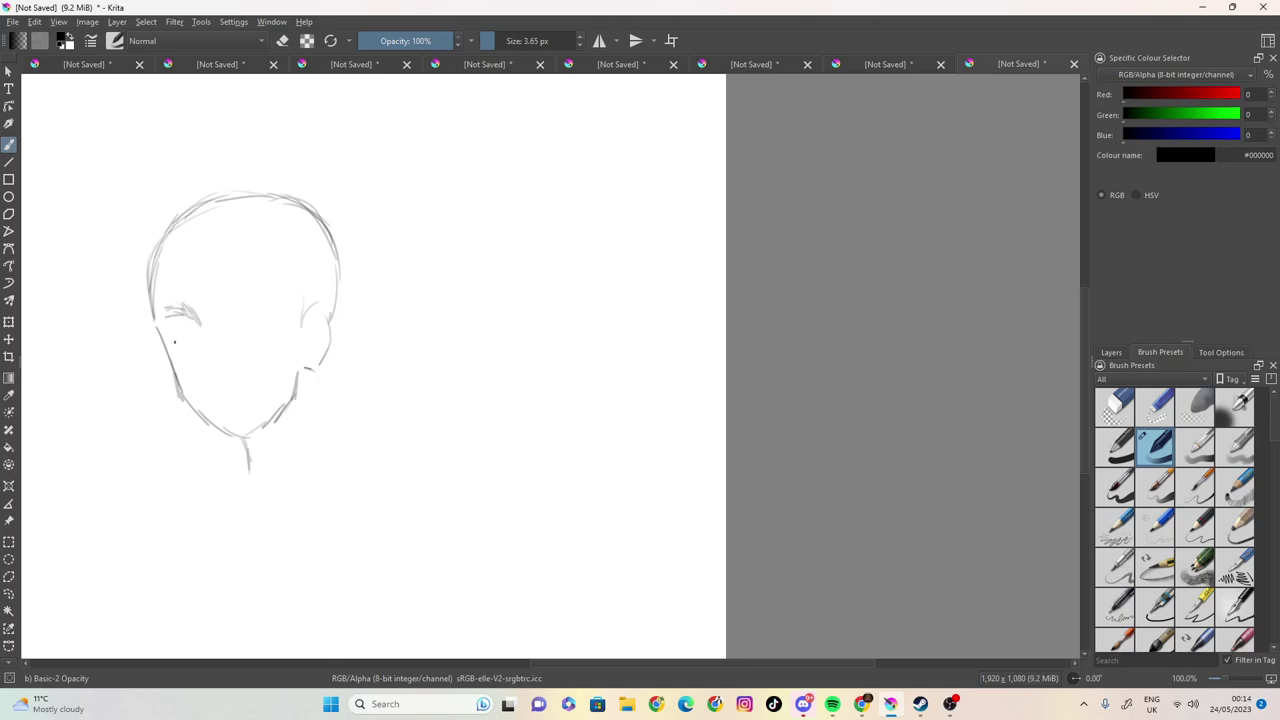
pyautogui.moveTo(174, 334)
pyautogui.mouseDown()
pyautogui.moveTo(190, 345)
pyautogui.moveTo(260, 290)
pyautogui.moveTo(217, 315)
pyautogui.moveTo(264, 316)
pyautogui.moveTo(230, 336)
pyautogui.moveTo(272, 324)
pyautogui.moveTo(266, 340)
pyautogui.moveTo(236, 344)
pyautogui.moveTo(256, 330)
pyautogui.moveTo(262, 340)
pyautogui.moveTo(205, 362)
pyautogui.moveTo(226, 385)
pyautogui.moveTo(205, 335)
pyautogui.mouseUp()
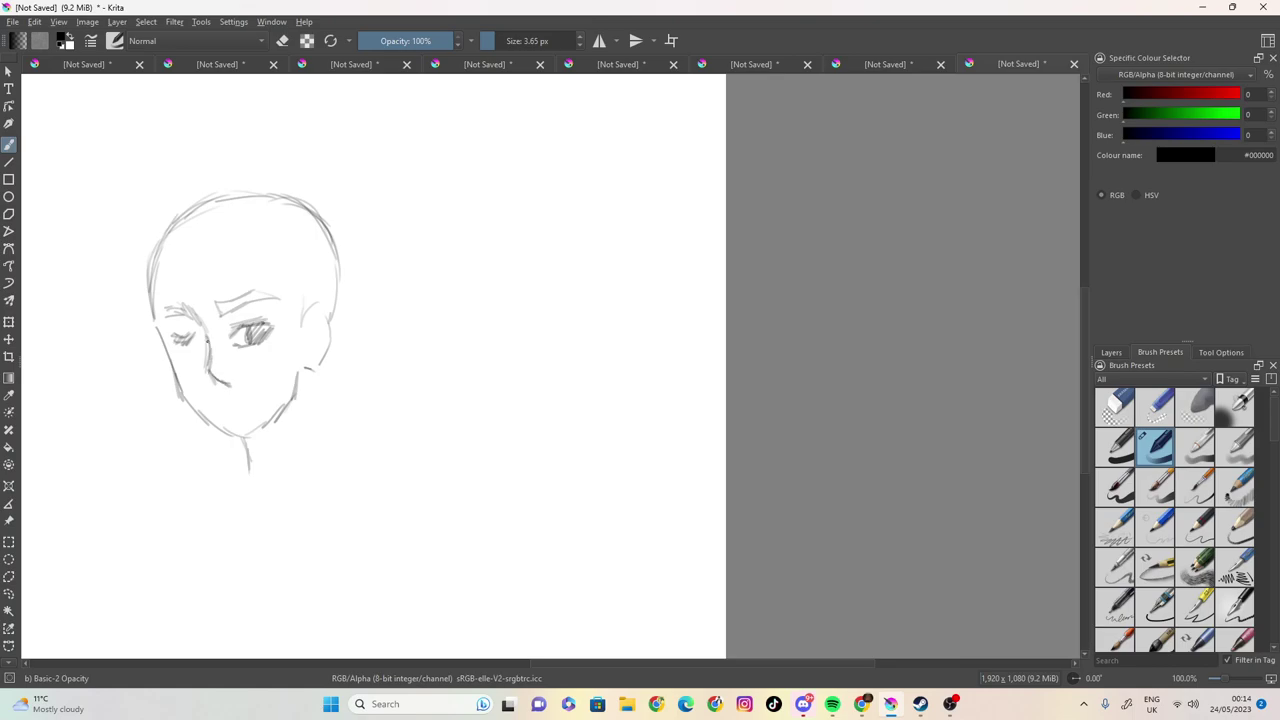
pyautogui.moveTo(226, 405); pyautogui.dragTo(262, 394)
# - Erase both eyes while keeping the eyebrows and nose, and set the brush size to 3.18 px
pyautogui.click(282, 41)
pyautogui.moveTo(256, 368)
pyautogui.mouseDown()
pyautogui.moveTo(252, 332)
pyautogui.moveTo(248, 355)
pyautogui.moveTo(220, 334)
pyautogui.moveTo(175, 338)
pyautogui.moveTo(186, 351)
pyautogui.moveTo(185, 336)
pyautogui.mouseUp()
pyautogui.moveTo(505, 40); pyautogui.dragTo(489, 39)
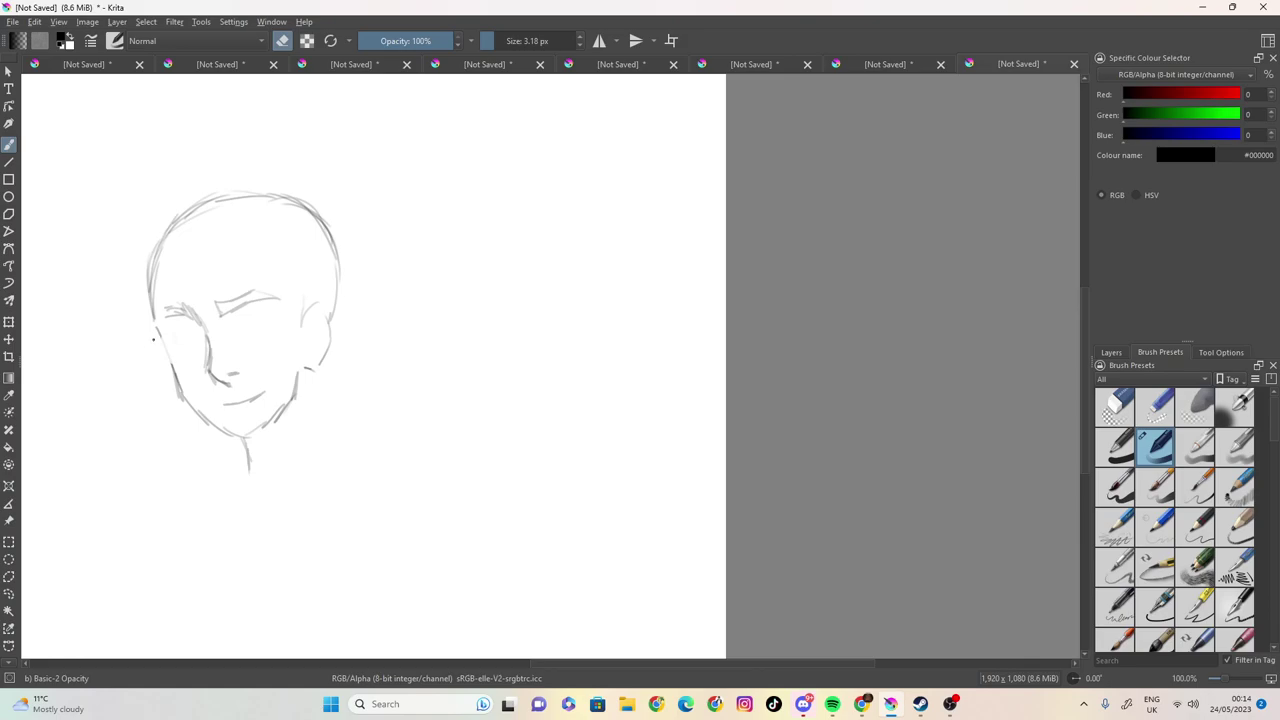
# - Switch back from erasing and sketch round glasses with shaded lenses, a nose bridge and a side arm reaching the ear
pyautogui.press('e')
pyautogui.moveTo(181, 349)
pyautogui.mouseDown()
pyautogui.moveTo(149, 354)
pyautogui.moveTo(179, 354)
pyautogui.moveTo(176, 340)
pyautogui.moveTo(181, 359)
pyautogui.moveTo(158, 371)
pyautogui.moveTo(162, 353)
pyautogui.moveTo(156, 375)
pyautogui.moveTo(152, 359)
pyautogui.moveTo(184, 366)
pyautogui.mouseUp()
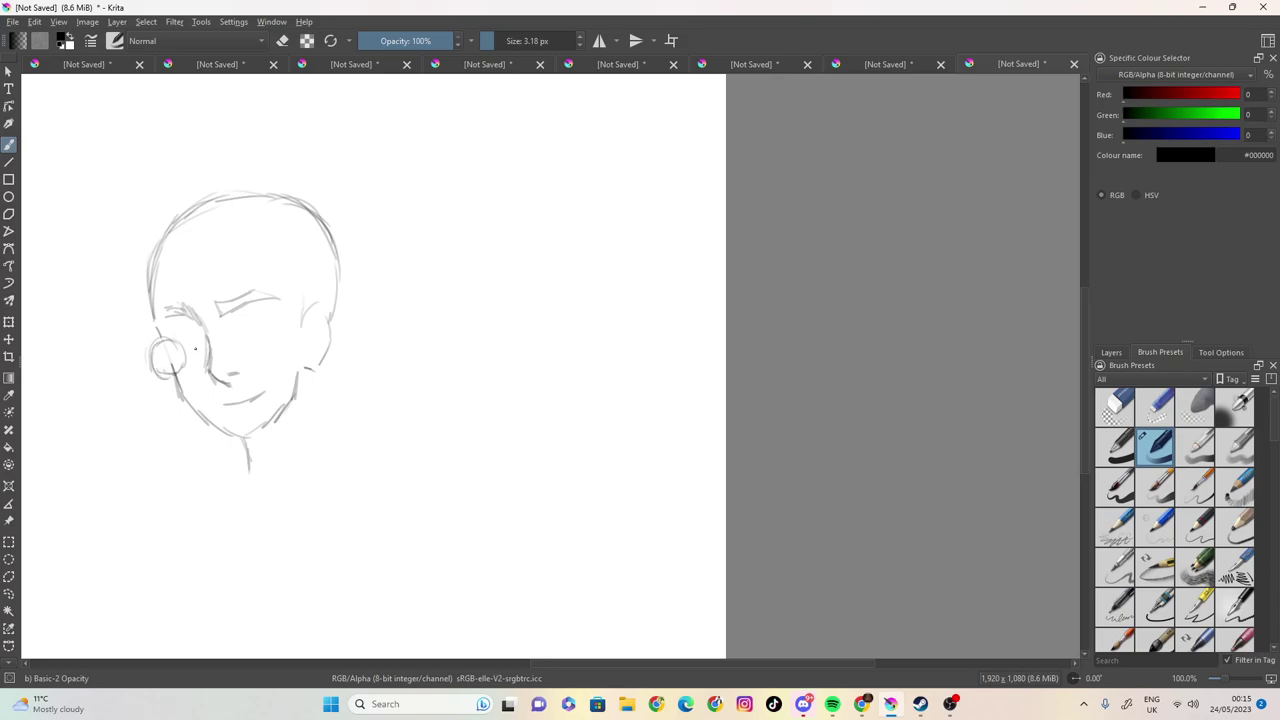
pyautogui.moveTo(262, 318)
pyautogui.mouseDown()
pyautogui.moveTo(231, 335)
pyautogui.moveTo(246, 345)
pyautogui.moveTo(267, 331)
pyautogui.moveTo(236, 326)
pyautogui.moveTo(249, 357)
pyautogui.moveTo(236, 325)
pyautogui.moveTo(256, 345)
pyautogui.moveTo(228, 347)
pyautogui.moveTo(241, 324)
pyautogui.moveTo(171, 361)
pyautogui.moveTo(194, 341)
pyautogui.moveTo(170, 360)
pyautogui.mouseUp()
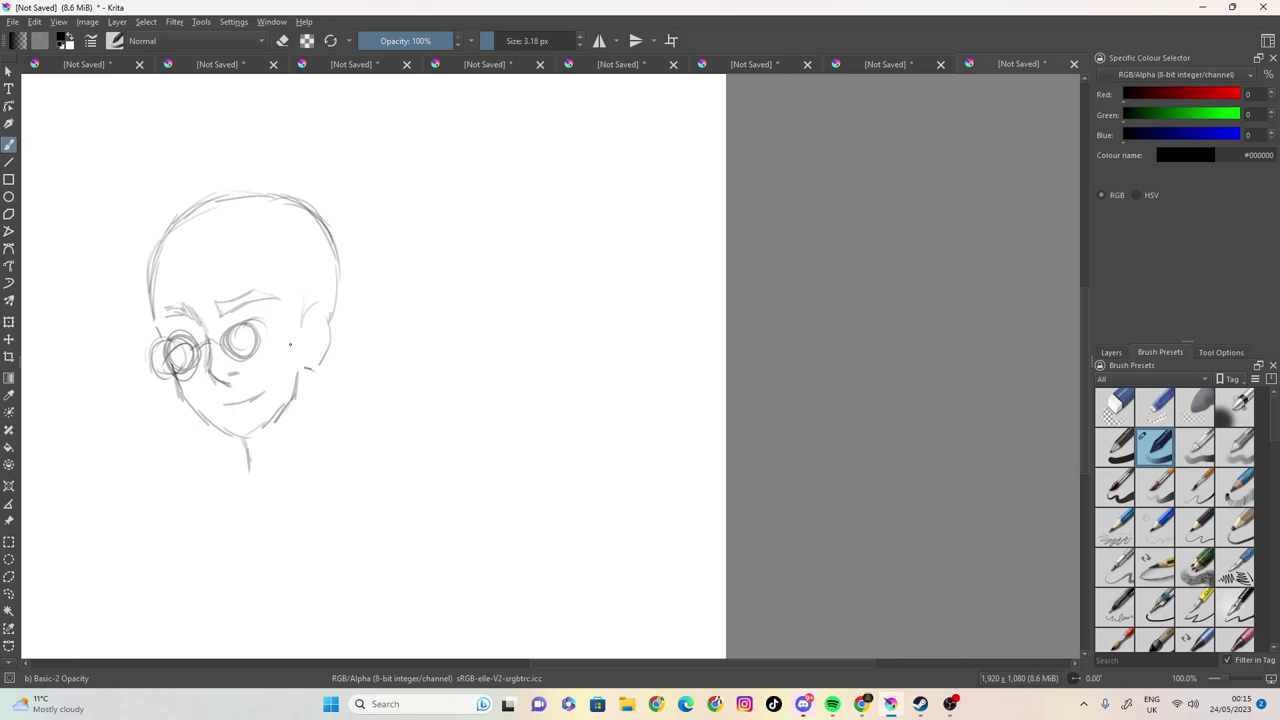
pyautogui.moveTo(228, 332)
pyautogui.mouseDown()
pyautogui.moveTo(250, 354)
pyautogui.moveTo(252, 334)
pyautogui.moveTo(230, 326)
pyautogui.moveTo(168, 352)
pyautogui.moveTo(194, 370)
pyautogui.moveTo(194, 340)
pyautogui.mouseUp()
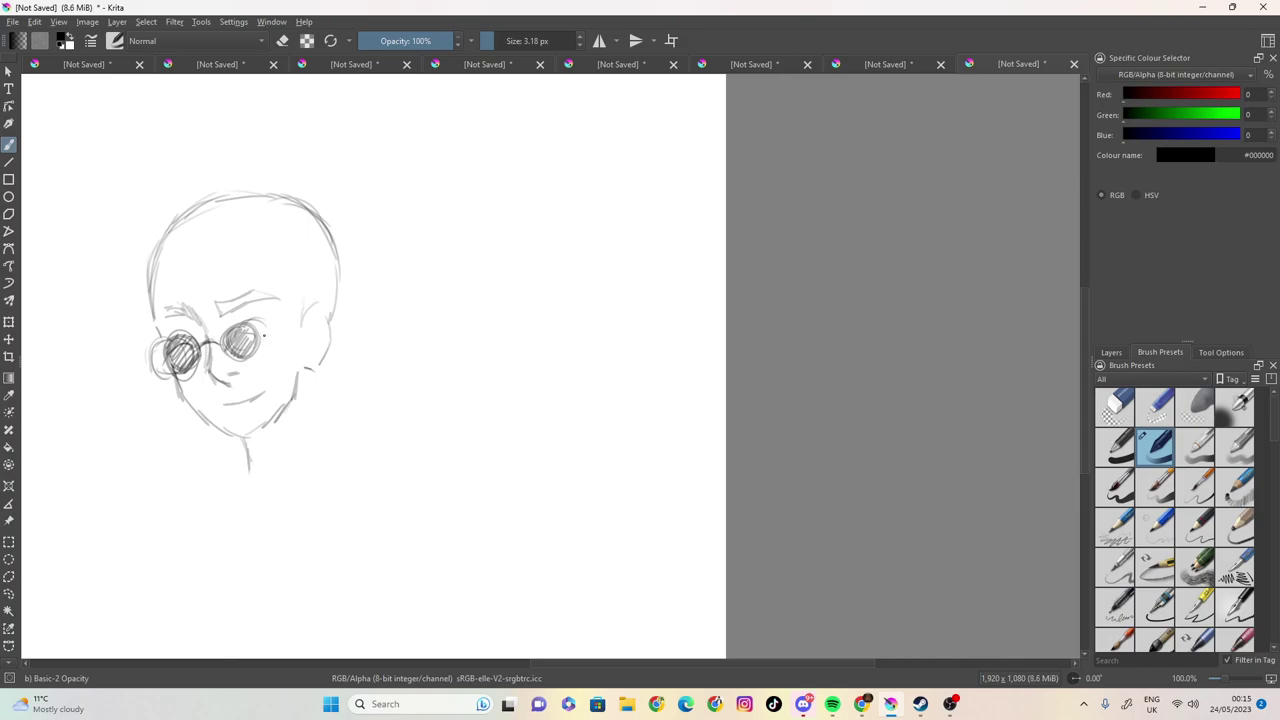
pyautogui.moveTo(310, 300)
pyautogui.mouseDown()
pyautogui.moveTo(279, 336)
pyautogui.moveTo(283, 325)
pyautogui.moveTo(184, 372)
pyautogui.mouseUp()
# - Sketch loose hair strands down both sides of the face, and darken the neck shadow and smile line
pyautogui.moveTo(285, 282); pyautogui.dragTo(296, 422)
pyautogui.moveTo(302, 366); pyautogui.dragTo(298, 446)
pyautogui.moveTo(304, 366)
pyautogui.mouseDown()
pyautogui.moveTo(307, 406)
pyautogui.moveTo(304, 292)
pyautogui.mouseUp()
pyautogui.moveTo(189, 416); pyautogui.dragTo(190, 450)
pyautogui.moveTo(194, 438)
pyautogui.mouseDown()
pyautogui.moveTo(199, 475)
pyautogui.moveTo(207, 432)
pyautogui.mouseUp()
pyautogui.moveTo(288, 404)
pyautogui.mouseDown()
pyautogui.moveTo(250, 466)
pyautogui.moveTo(244, 445)
pyautogui.mouseUp()
pyautogui.moveTo(251, 399)
pyautogui.mouseDown()
pyautogui.moveTo(274, 386)
pyautogui.moveTo(226, 410)
pyautogui.mouseUp()
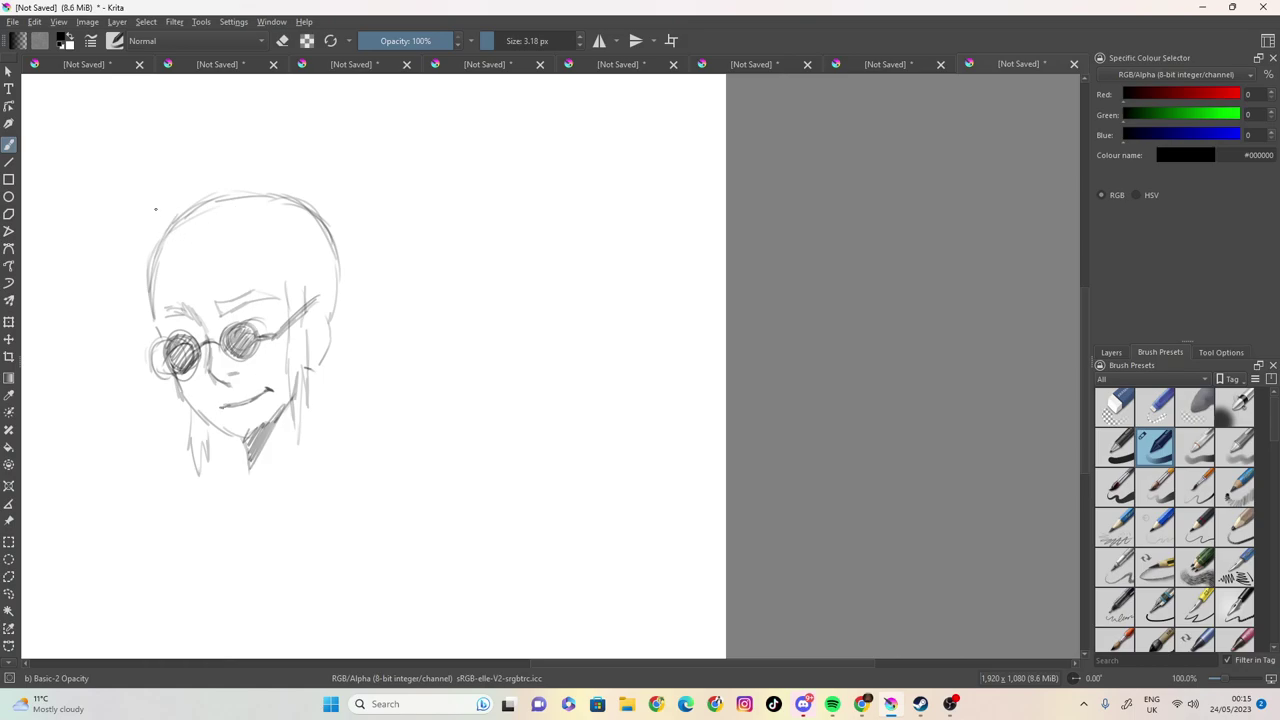
# - Sketch tied-up hair around the head with a spiky ponytail at the upper back and strand lines across the crown
pyautogui.moveTo(316, 191)
pyautogui.mouseDown()
pyautogui.moveTo(328, 205)
pyautogui.moveTo(292, 185)
pyautogui.moveTo(190, 202)
pyautogui.moveTo(147, 268)
pyautogui.moveTo(160, 232)
pyautogui.mouseUp()
pyautogui.moveTo(334, 203)
pyautogui.mouseDown()
pyautogui.moveTo(326, 140)
pyautogui.moveTo(320, 149)
pyautogui.moveTo(360, 130)
pyautogui.moveTo(403, 135)
pyautogui.moveTo(385, 155)
pyautogui.moveTo(397, 169)
pyautogui.moveTo(338, 201)
pyautogui.mouseUp()
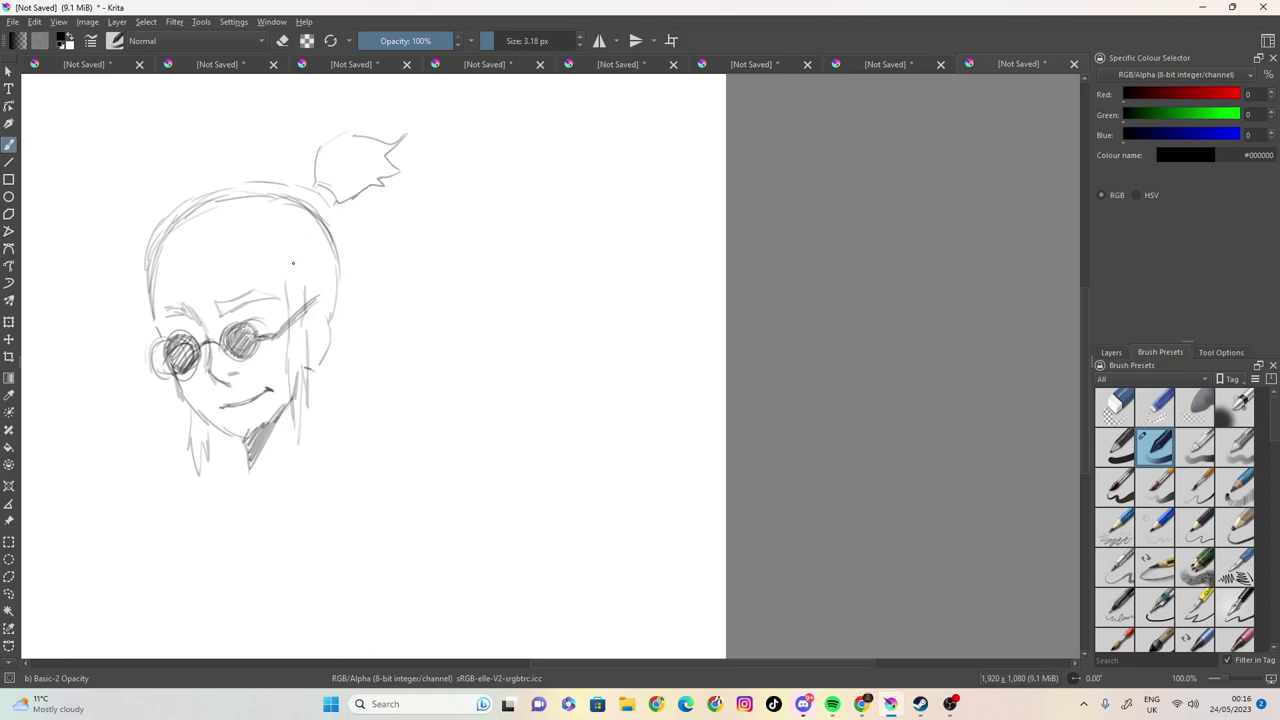
pyautogui.moveTo(315, 218)
pyautogui.mouseDown()
pyautogui.moveTo(281, 253)
pyautogui.moveTo(326, 285)
pyautogui.moveTo(363, 268)
pyautogui.moveTo(340, 319)
pyautogui.mouseUp()
pyautogui.moveTo(213, 228); pyautogui.dragTo(290, 208)
pyautogui.moveTo(290, 210)
pyautogui.mouseDown()
pyautogui.moveTo(244, 227)
pyautogui.moveTo(284, 232)
pyautogui.mouseUp()
pyautogui.moveTo(248, 244); pyautogui.dragTo(303, 236)
pyautogui.moveTo(201, 209); pyautogui.dragTo(157, 253)
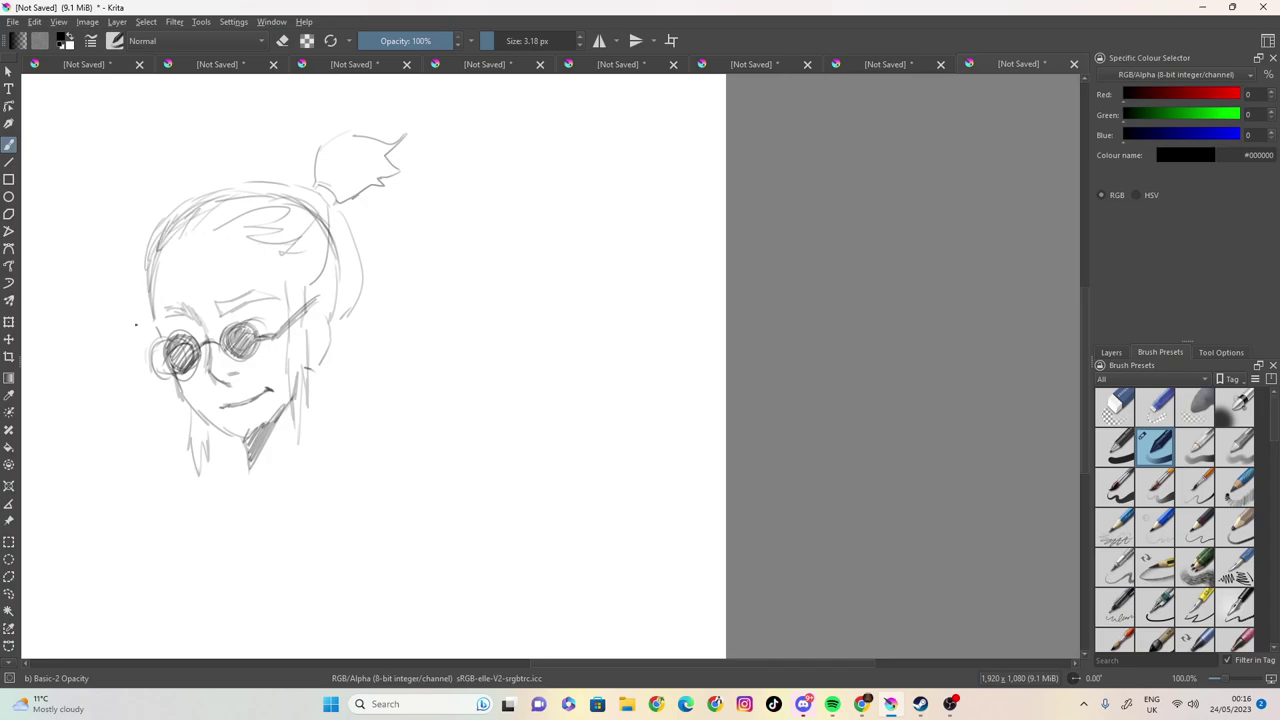
pyautogui.moveTo(148, 302)
pyautogui.mouseDown()
pyautogui.moveTo(138, 257)
pyautogui.moveTo(137, 268)
pyautogui.moveTo(160, 213)
pyautogui.moveTo(140, 250)
pyautogui.moveTo(195, 185)
pyautogui.moveTo(185, 190)
pyautogui.moveTo(180, 204)
pyautogui.moveTo(258, 174)
pyautogui.moveTo(318, 192)
pyautogui.moveTo(273, 177)
pyautogui.moveTo(186, 189)
pyautogui.moveTo(143, 280)
pyautogui.mouseUp()
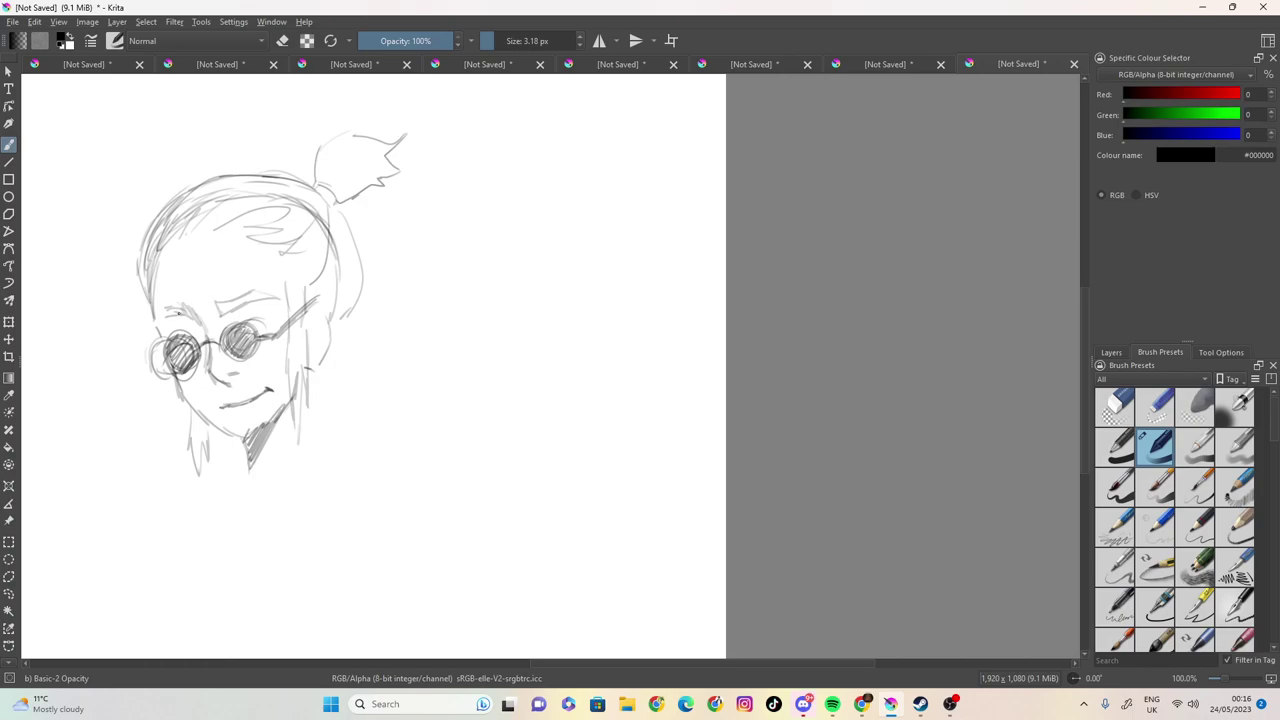
# - Shade both eyebrows and strengthen the lines of the nose and jaw
pyautogui.moveTo(160, 311)
pyautogui.mouseDown()
pyautogui.moveTo(278, 297)
pyautogui.moveTo(193, 304)
pyautogui.moveTo(206, 369)
pyautogui.moveTo(213, 345)
pyautogui.mouseUp()
pyautogui.moveTo(214, 345)
pyautogui.mouseDown()
pyautogui.moveTo(214, 376)
pyautogui.moveTo(236, 388)
pyautogui.moveTo(208, 358)
pyautogui.moveTo(214, 386)
pyautogui.moveTo(212, 373)
pyautogui.mouseUp()
pyautogui.moveTo(288, 400)
pyautogui.mouseDown()
pyautogui.moveTo(222, 429)
pyautogui.moveTo(236, 433)
pyautogui.moveTo(194, 410)
pyautogui.mouseUp()
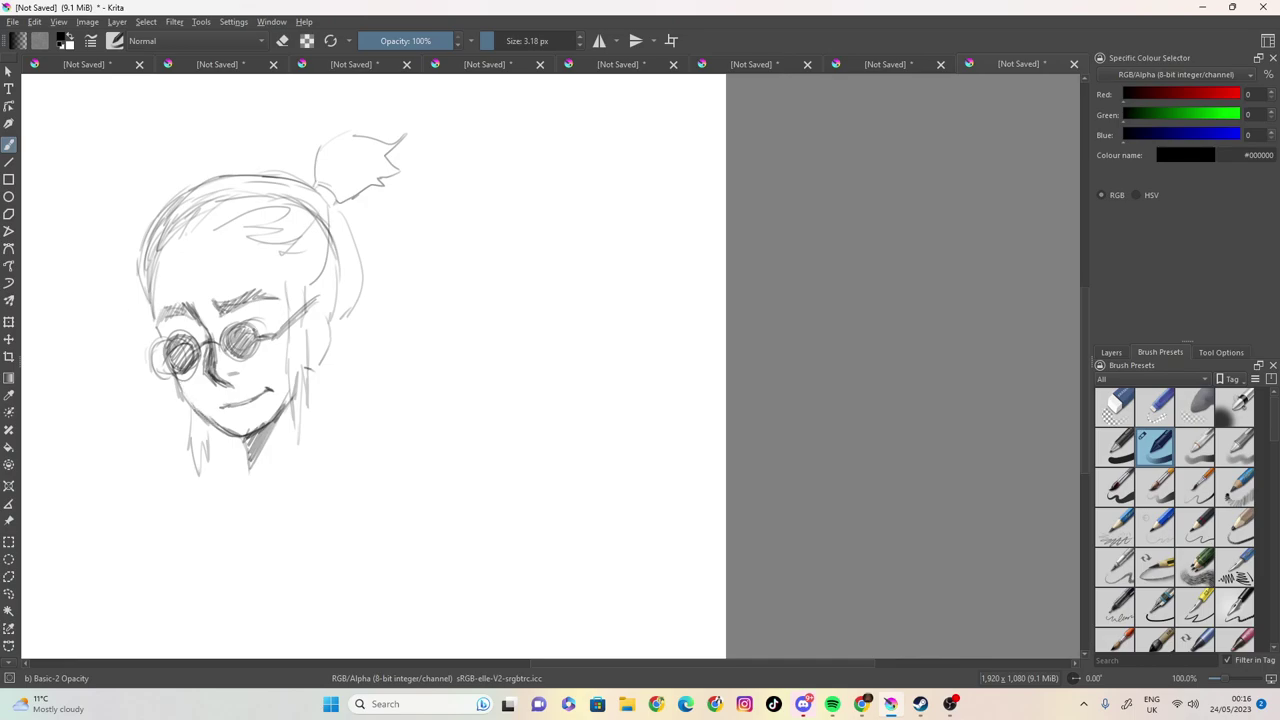
# - Darken both round lenses of the glasses with dense hatching and reinforce their rims
pyautogui.moveTo(264, 324)
pyautogui.mouseDown()
pyautogui.moveTo(218, 338)
pyautogui.moveTo(256, 334)
pyautogui.moveTo(252, 356)
pyautogui.moveTo(220, 352)
pyautogui.mouseUp()
pyautogui.moveTo(248, 318); pyautogui.dragTo(220, 344)
pyautogui.moveTo(240, 316)
pyautogui.mouseDown()
pyautogui.moveTo(224, 334)
pyautogui.moveTo(228, 364)
pyautogui.mouseUp()
pyautogui.moveTo(262, 350); pyautogui.dragTo(244, 364)
pyautogui.moveTo(268, 322)
pyautogui.mouseDown()
pyautogui.moveTo(256, 358)
pyautogui.moveTo(260, 340)
pyautogui.mouseUp()
pyautogui.moveTo(268, 320); pyautogui.dragTo(194, 352)
pyautogui.moveTo(198, 328); pyautogui.dragTo(164, 348)
pyautogui.moveTo(172, 338); pyautogui.dragTo(156, 362)
pyautogui.moveTo(164, 344)
pyautogui.mouseDown()
pyautogui.moveTo(156, 366)
pyautogui.moveTo(170, 340)
pyautogui.mouseUp()
pyautogui.moveTo(182, 332); pyautogui.dragTo(160, 352)
pyautogui.moveTo(178, 338); pyautogui.dragTo(162, 366)
pyautogui.moveTo(182, 344); pyautogui.dragTo(164, 368)
pyautogui.moveTo(190, 367); pyautogui.dragTo(193, 379)
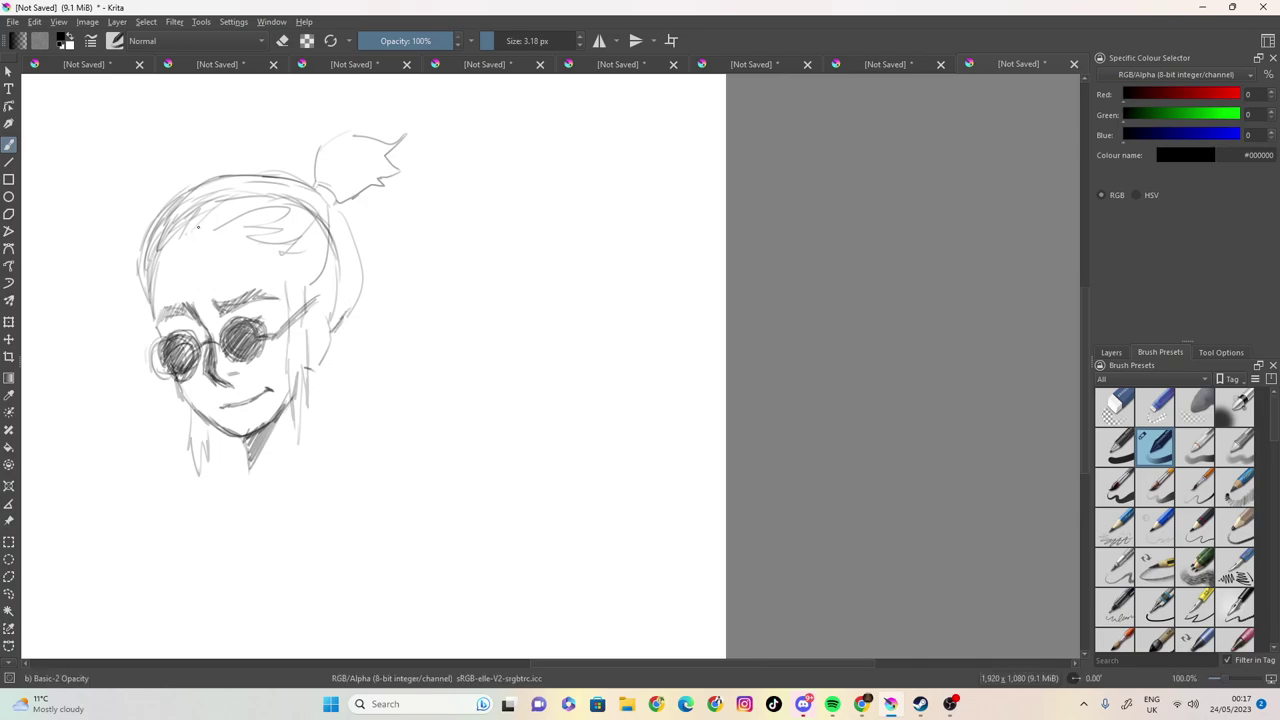
# - Sketch an open shirt collar around the neck and add lip lines to the mouth
pyautogui.moveTo(315, 370)
pyautogui.mouseDown()
pyautogui.moveTo(318, 496)
pyautogui.moveTo(215, 473)
pyautogui.moveTo(228, 491)
pyautogui.moveTo(231, 468)
pyautogui.moveTo(262, 473)
pyautogui.moveTo(307, 451)
pyautogui.moveTo(270, 479)
pyautogui.moveTo(330, 430)
pyautogui.moveTo(342, 457)
pyautogui.moveTo(276, 514)
pyautogui.mouseUp()
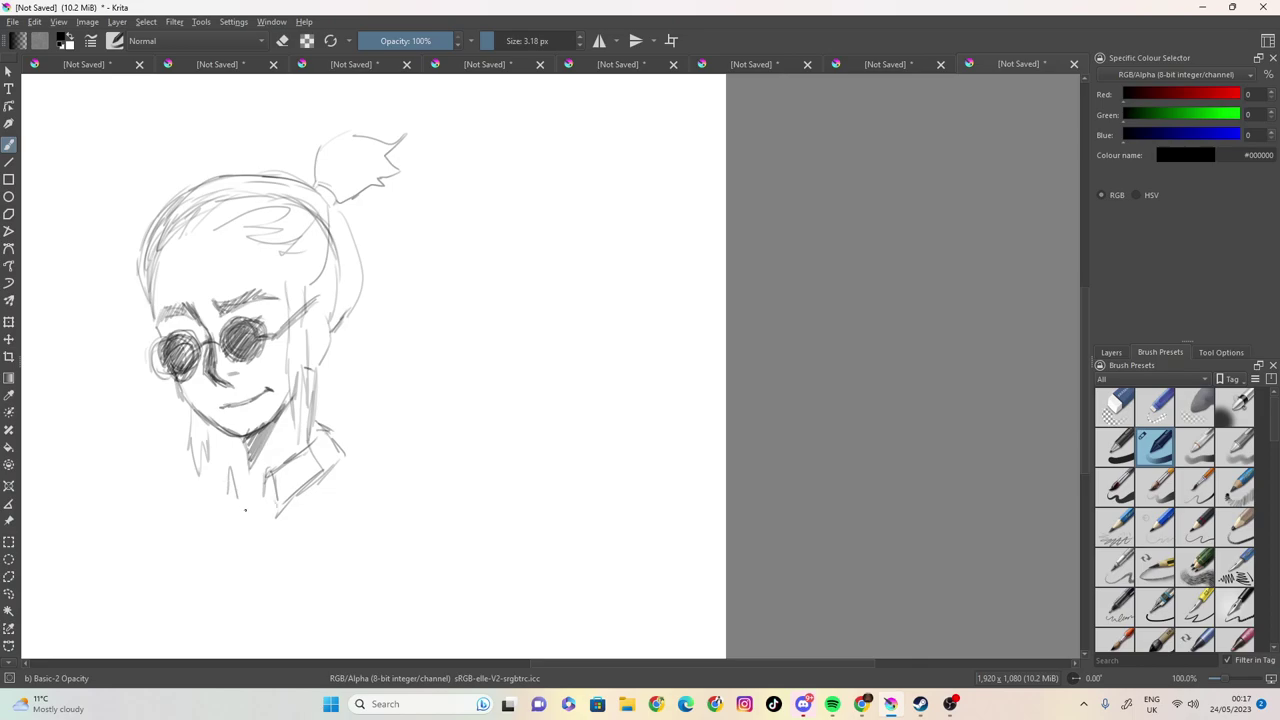
pyautogui.moveTo(240, 449); pyautogui.dragTo(218, 503)
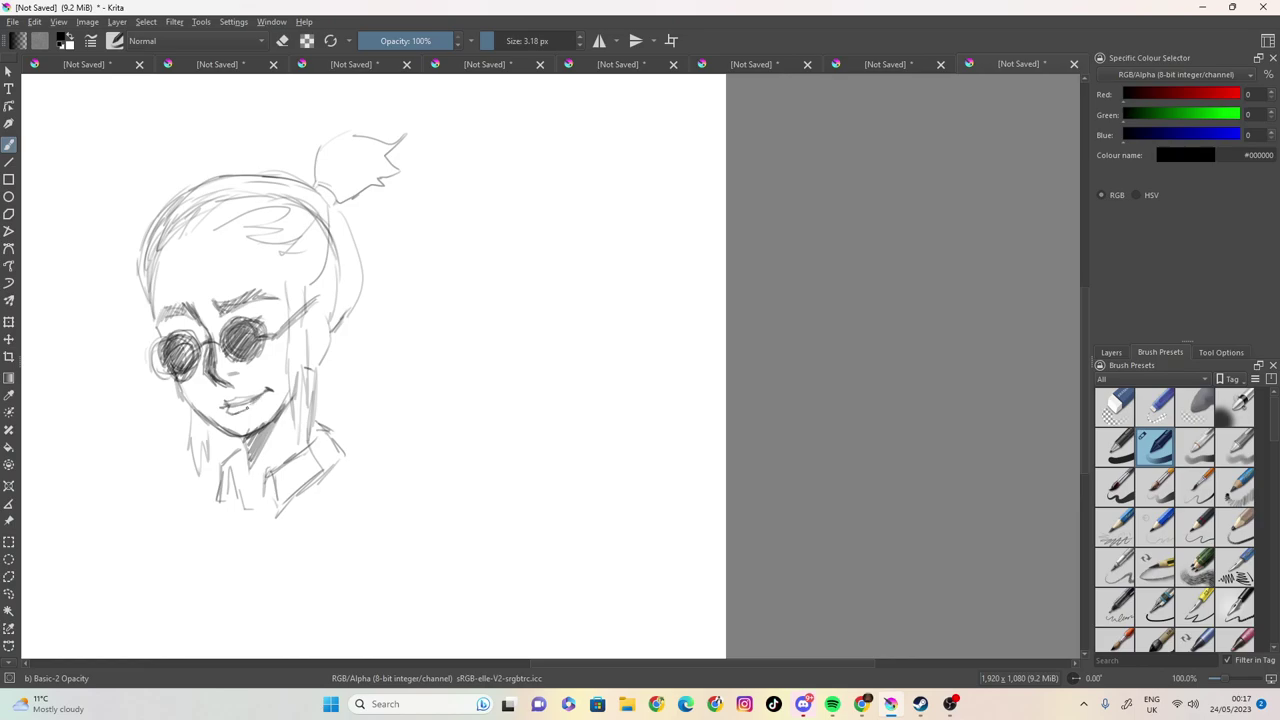
# - Deepen the shadow under the jaw and add small pointed hair tufts behind the neck
pyautogui.moveTo(284, 402); pyautogui.dragTo(254, 462)
pyautogui.moveTo(286, 402); pyautogui.dragTo(249, 433)
pyautogui.moveTo(330, 348)
pyautogui.mouseDown()
pyautogui.moveTo(364, 358)
pyautogui.moveTo(349, 382)
pyautogui.mouseUp()
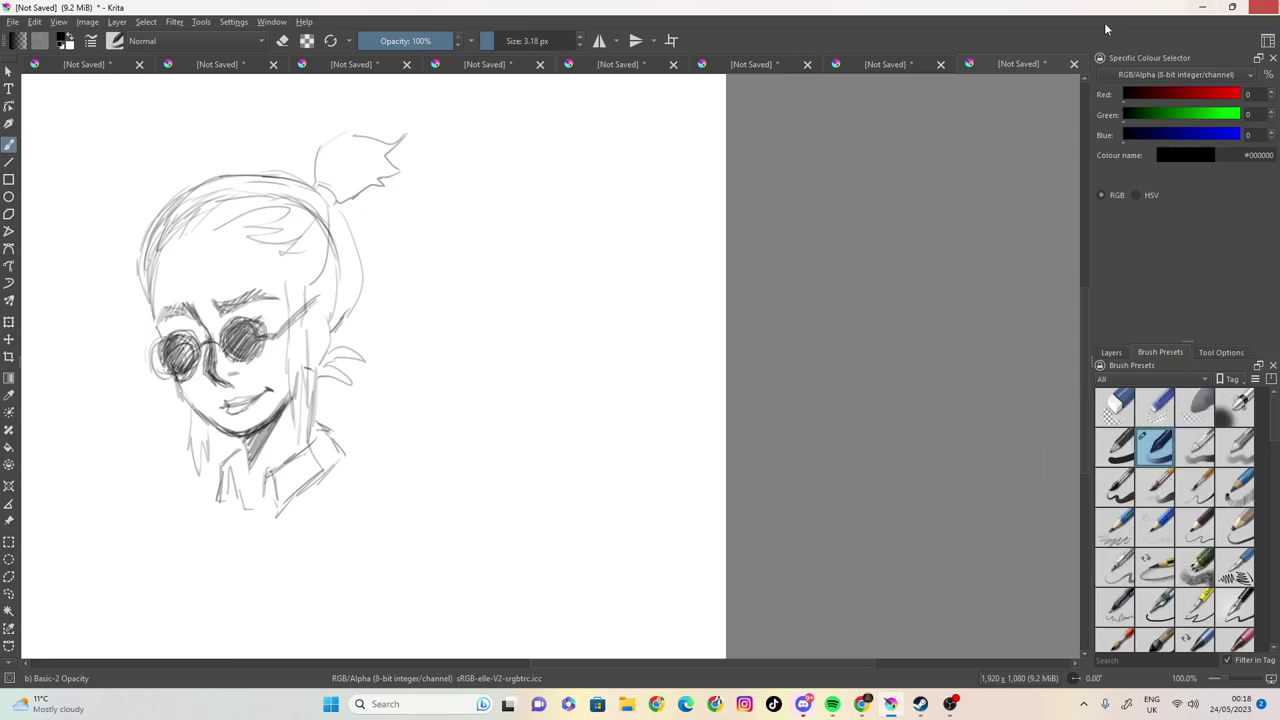
# - Start closing the program, choose to save the modified drawing, and open the "animation yhand drawn in krita" folder on the L: drive
pyautogui.click(1262, 7)
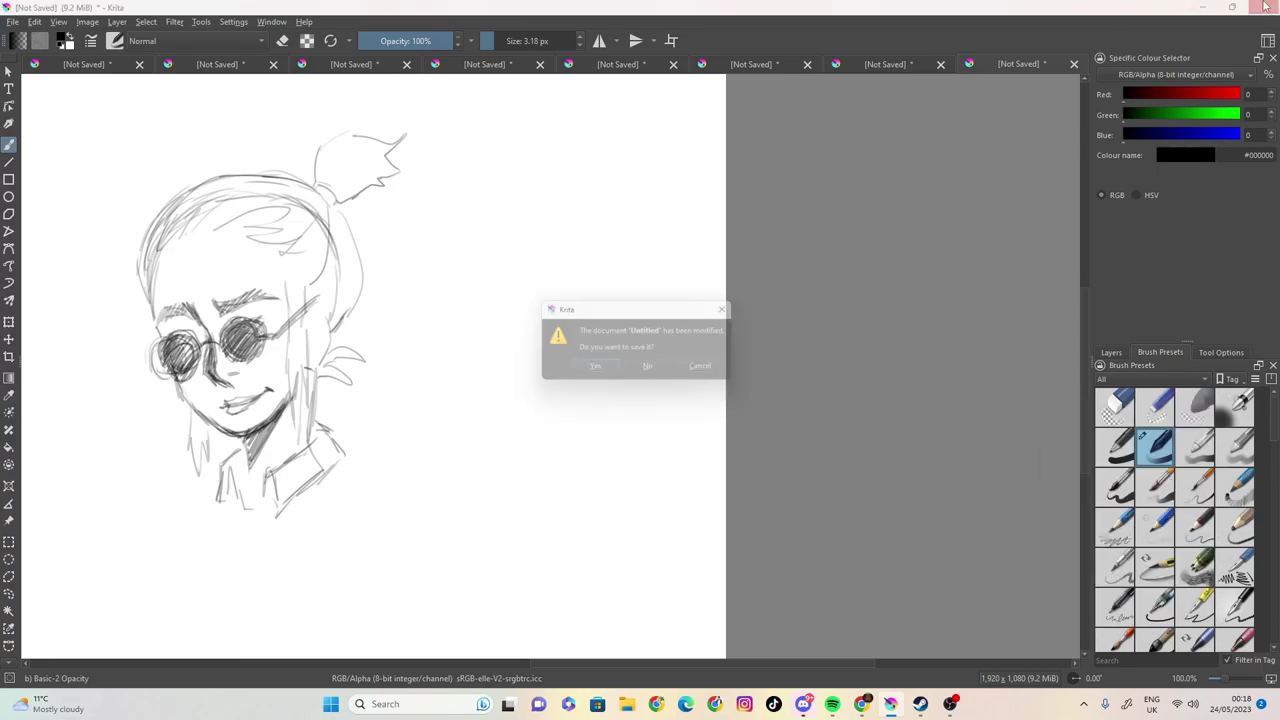
pyautogui.click(597, 370)
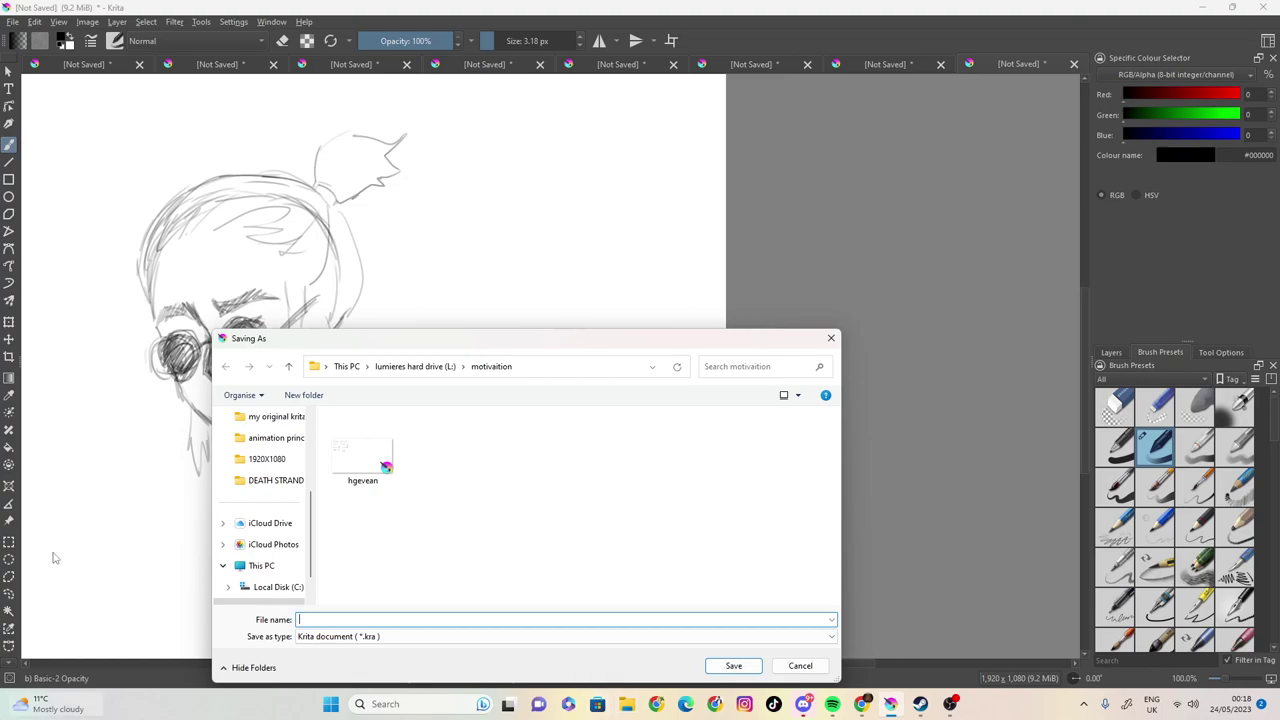
pyautogui.click(346, 366)
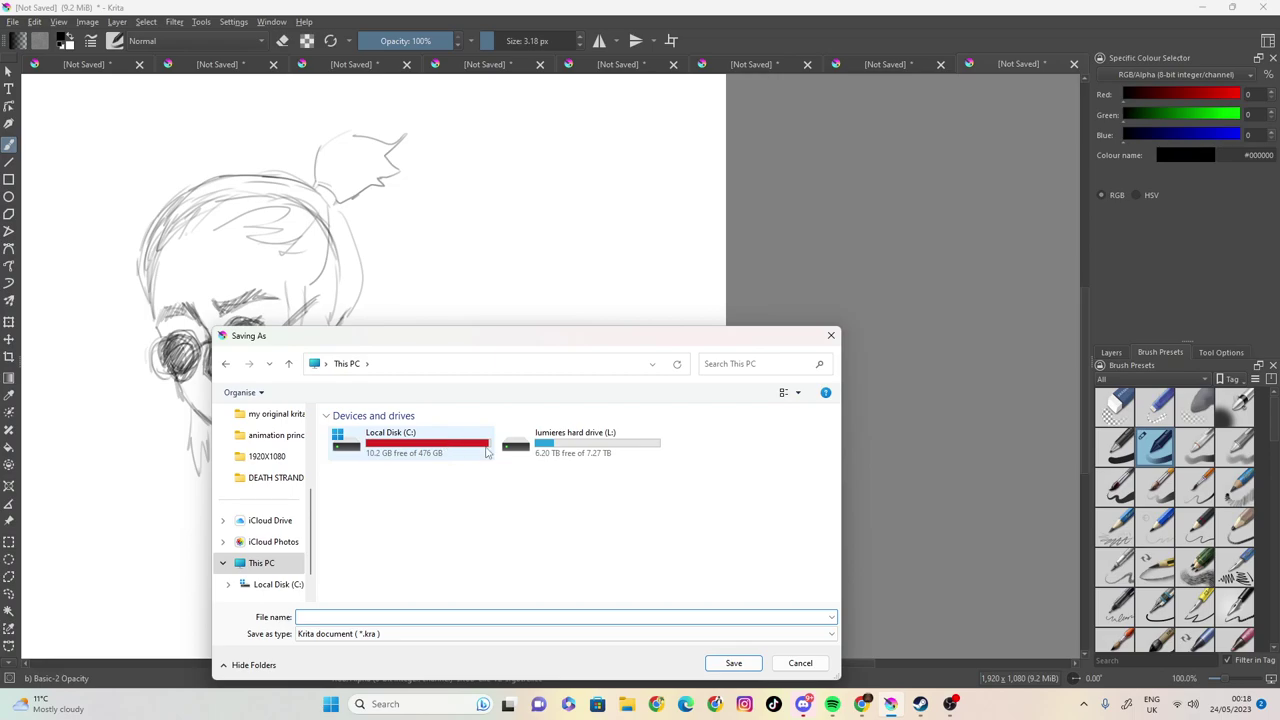
pyautogui.doubleClick(555, 442)
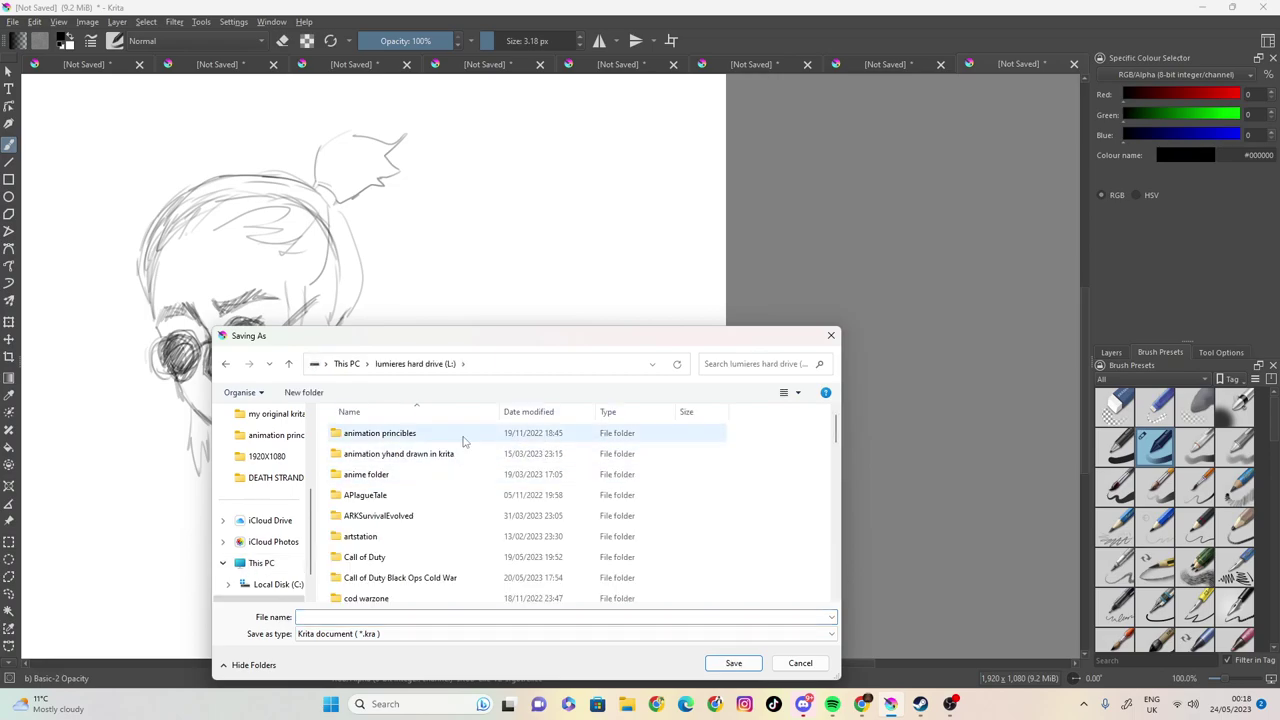
pyautogui.doubleClick(400, 455)
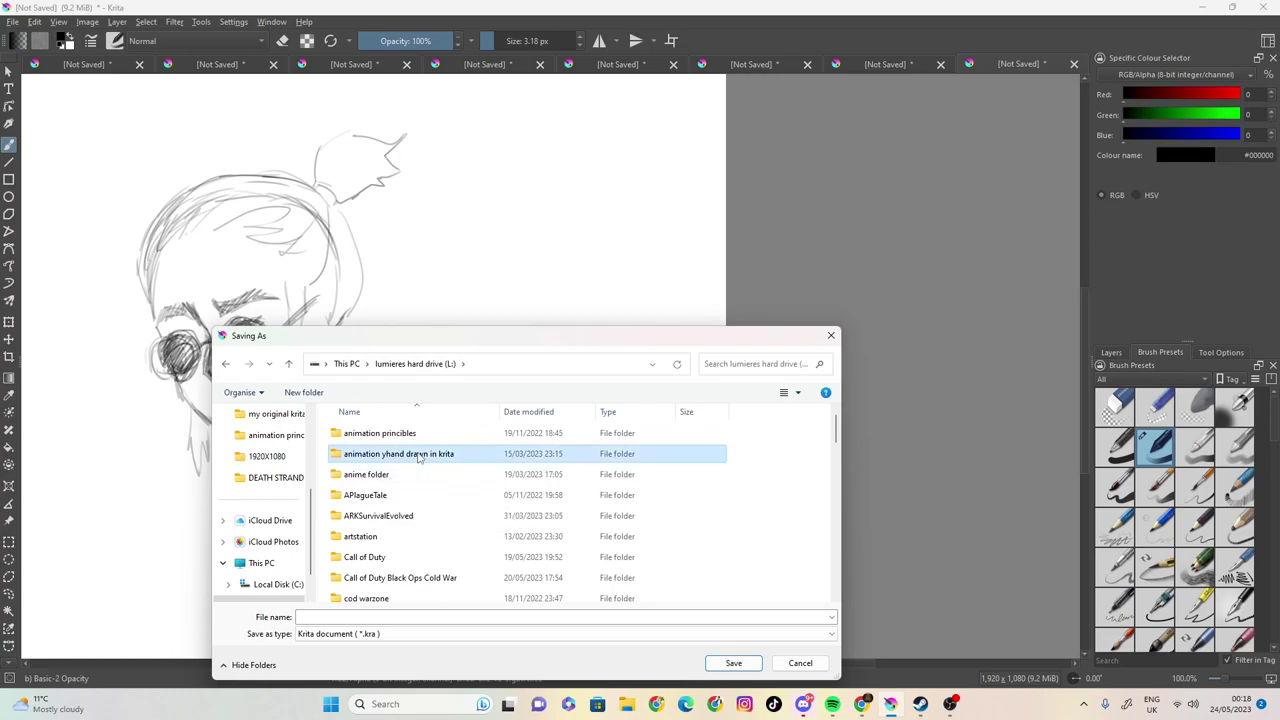
pyautogui.scroll(-1, 514, 563)
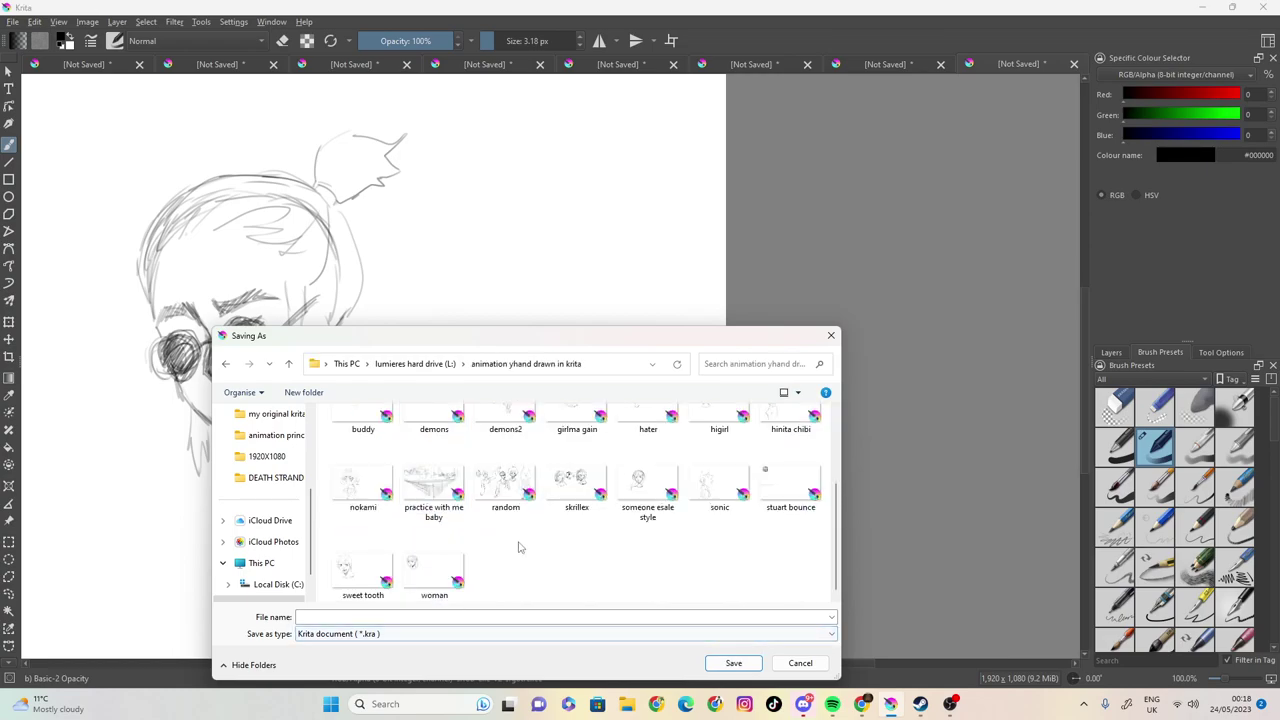
pyautogui.scroll(1, 514, 563)
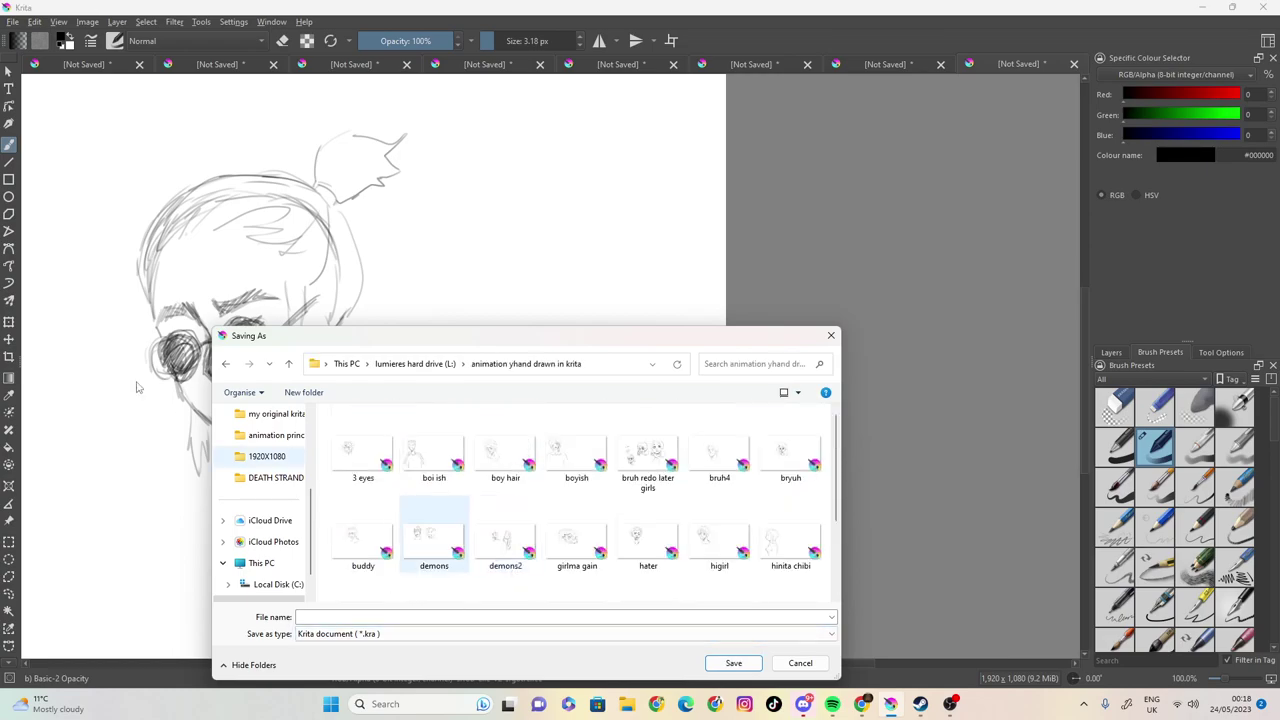
# - Check the "animation princibles", "anime folder" and "cute drawings" folders on the L: drive for a suitable save location
pyautogui.click(225, 363)
pyautogui.click(363, 433)
pyautogui.doubleClick(363, 435)
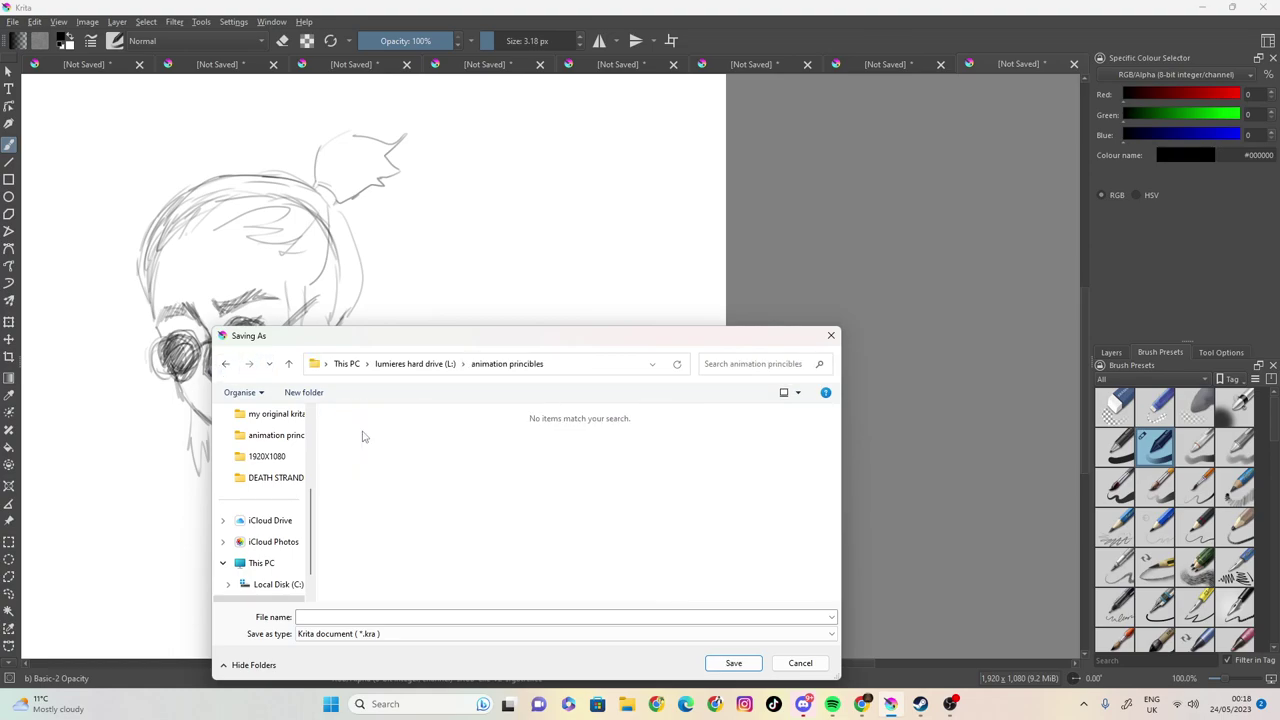
pyautogui.click(226, 363)
pyautogui.scroll(-1, 388, 485)
pyautogui.scroll(1, 392, 490)
pyautogui.doubleClick(380, 476)
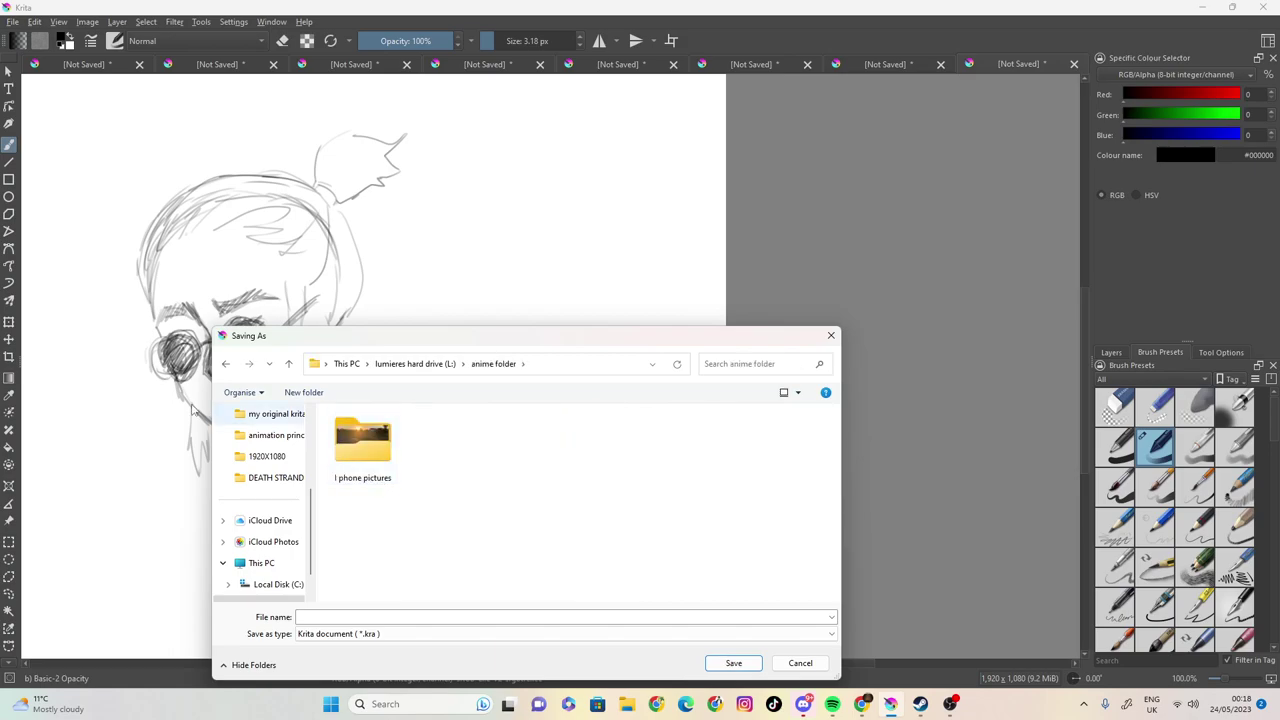
pyautogui.click(225, 364)
pyautogui.scroll(-3, 400, 530)
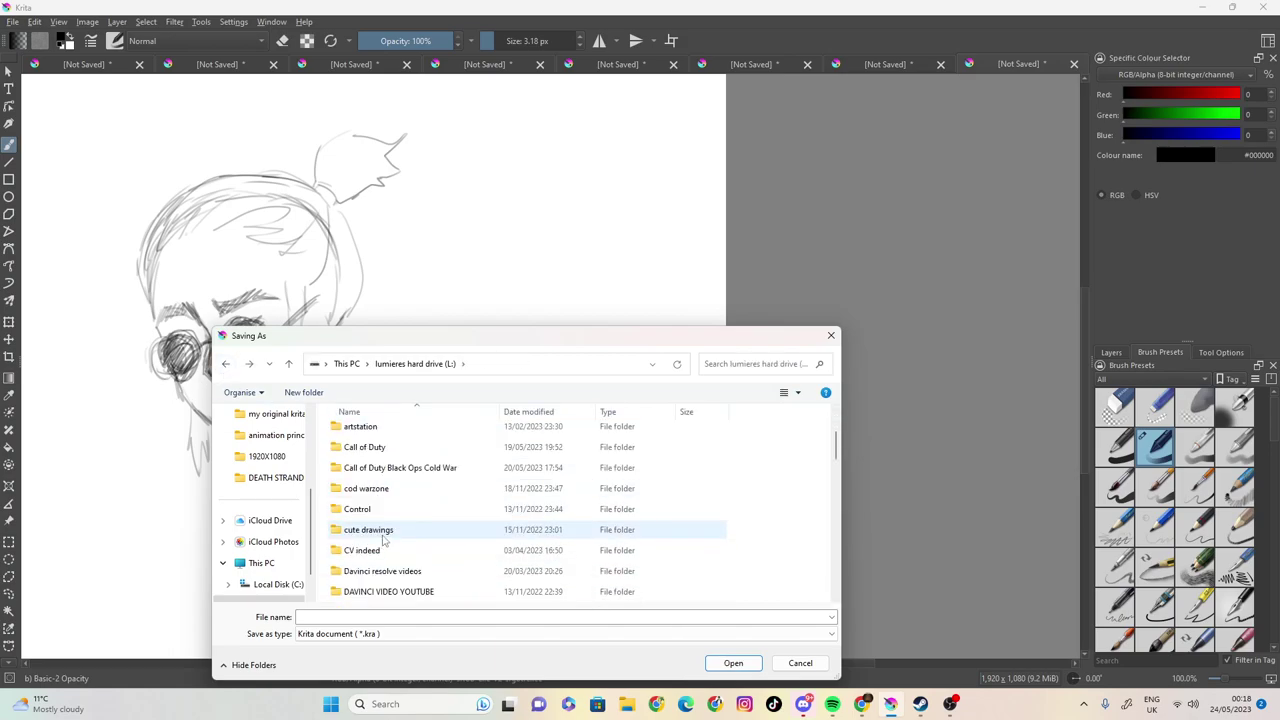
pyautogui.doubleClick(395, 470)
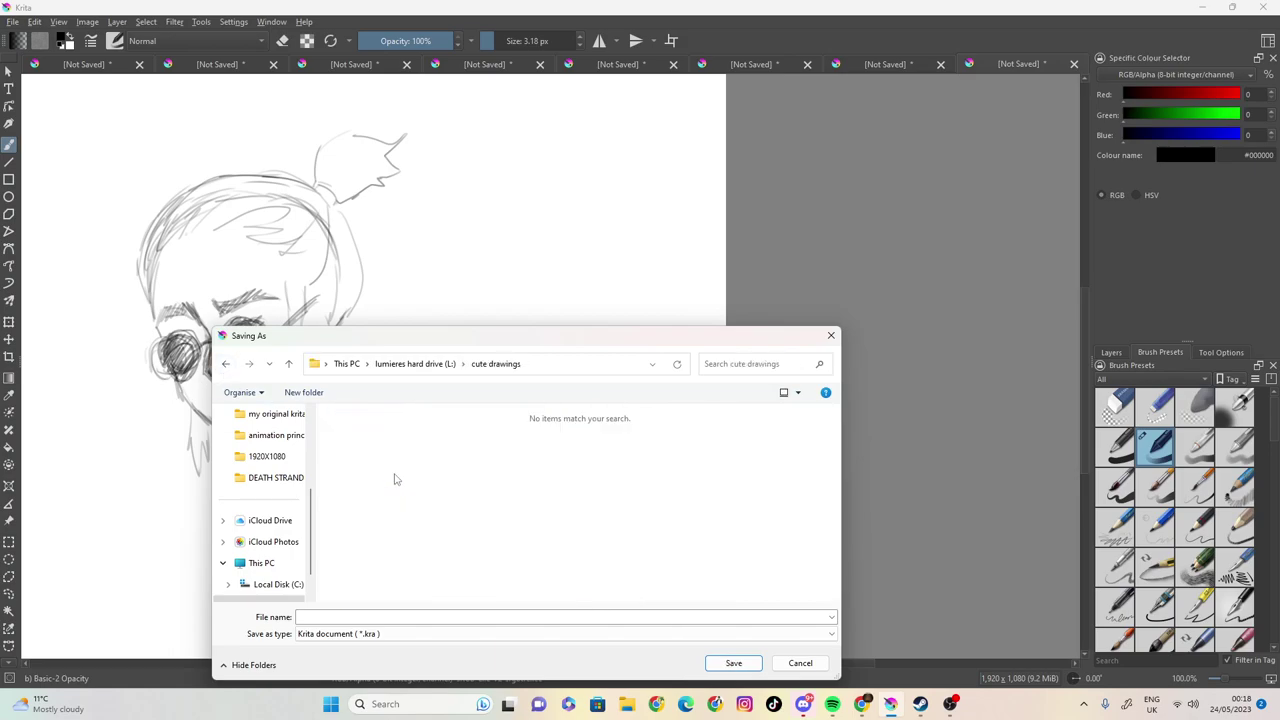
pyautogui.click(226, 364)
# - Look further through the L: drive's folders, including "krita save files in here", for the place to save the drawing
pyautogui.scroll(-2, 495, 550)
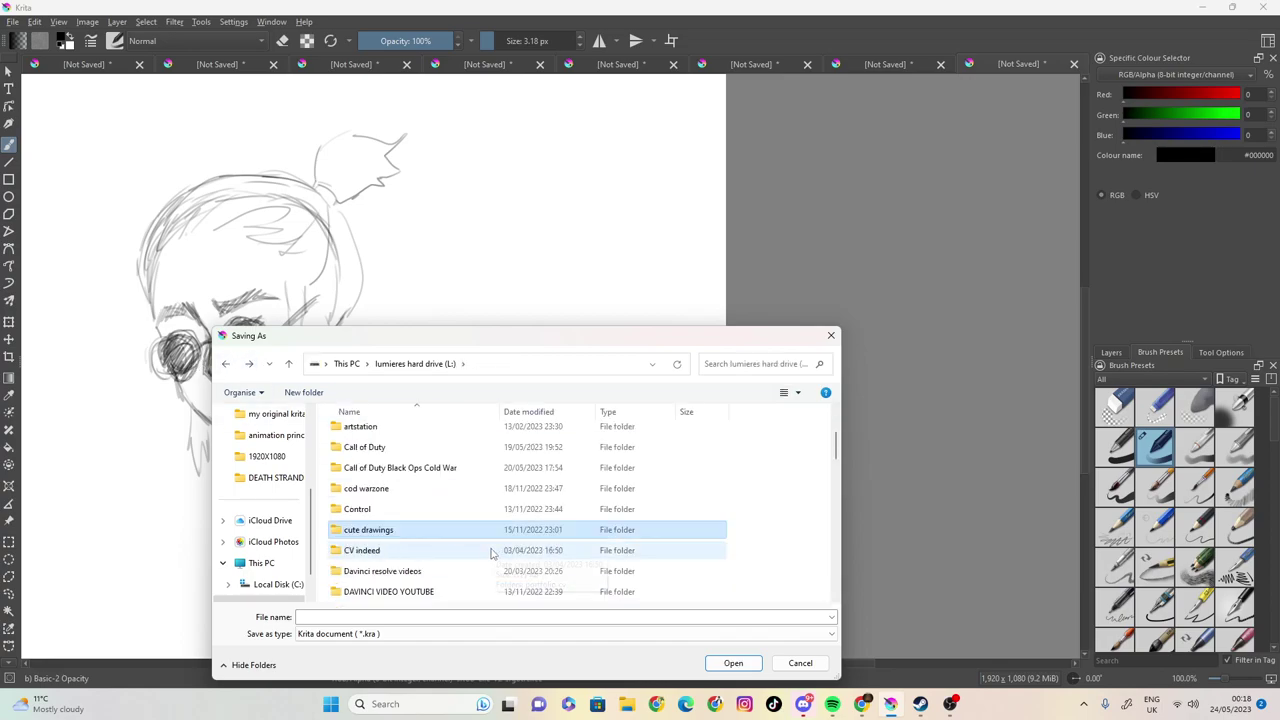
pyautogui.scroll(-1, 490, 553)
pyautogui.scroll(-3, 490, 553)
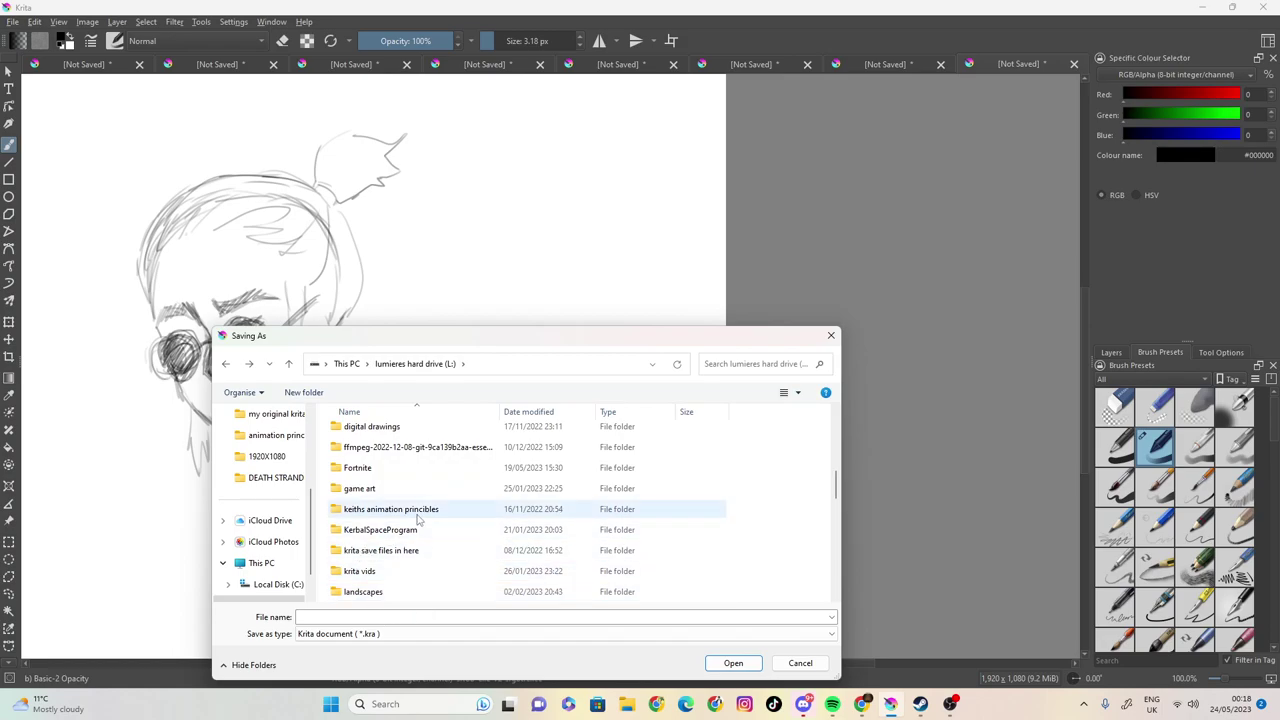
pyautogui.scroll(-1, 430, 573)
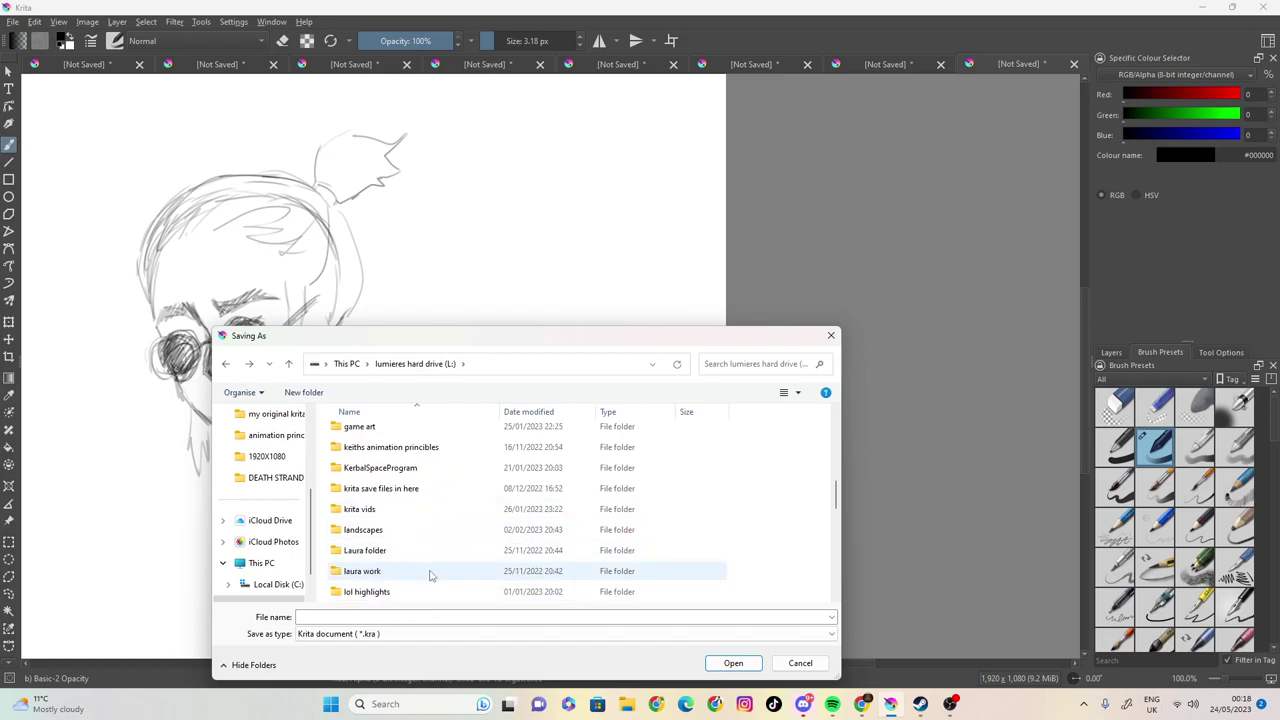
pyautogui.doubleClick(423, 490)
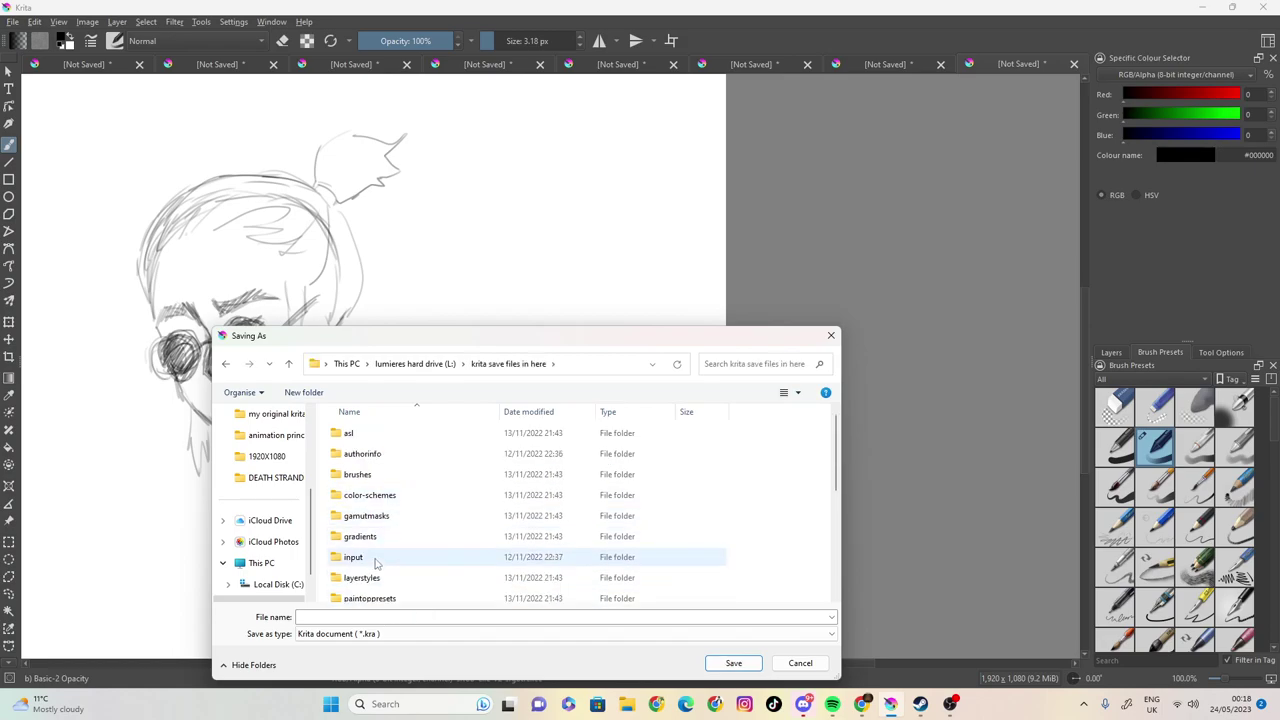
pyautogui.scroll(-3, 406, 468)
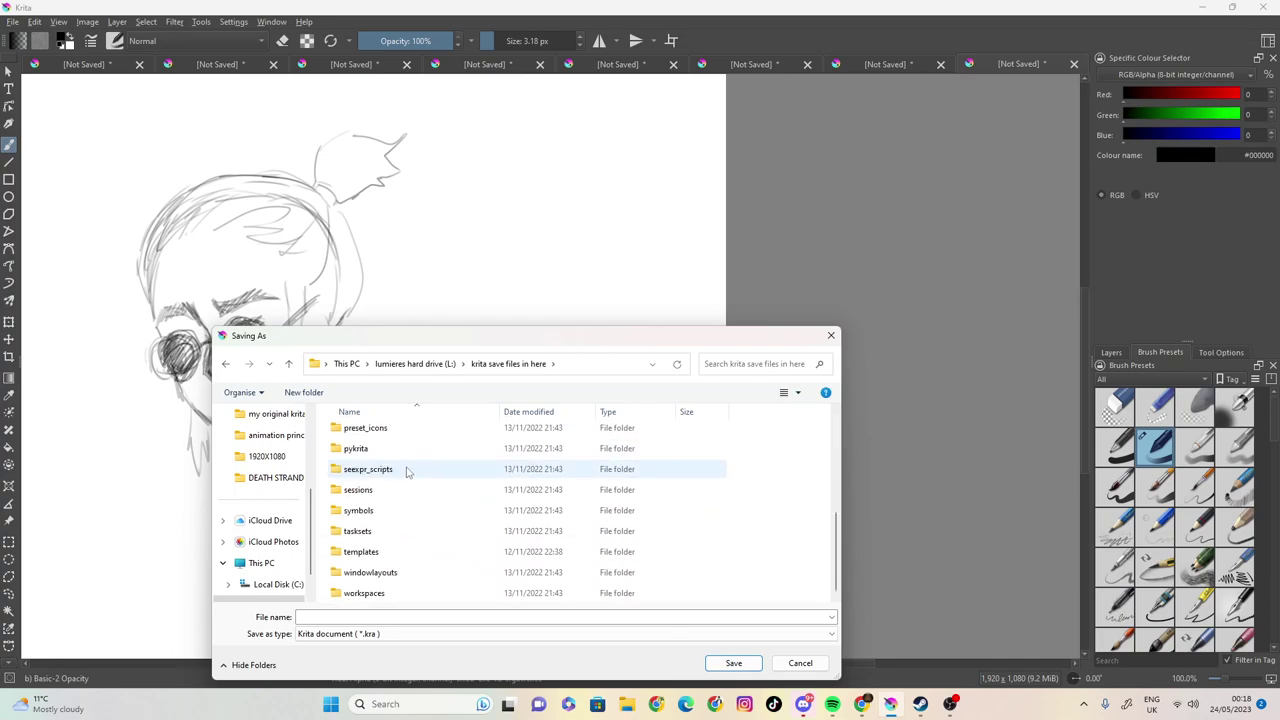
pyautogui.click(225, 364)
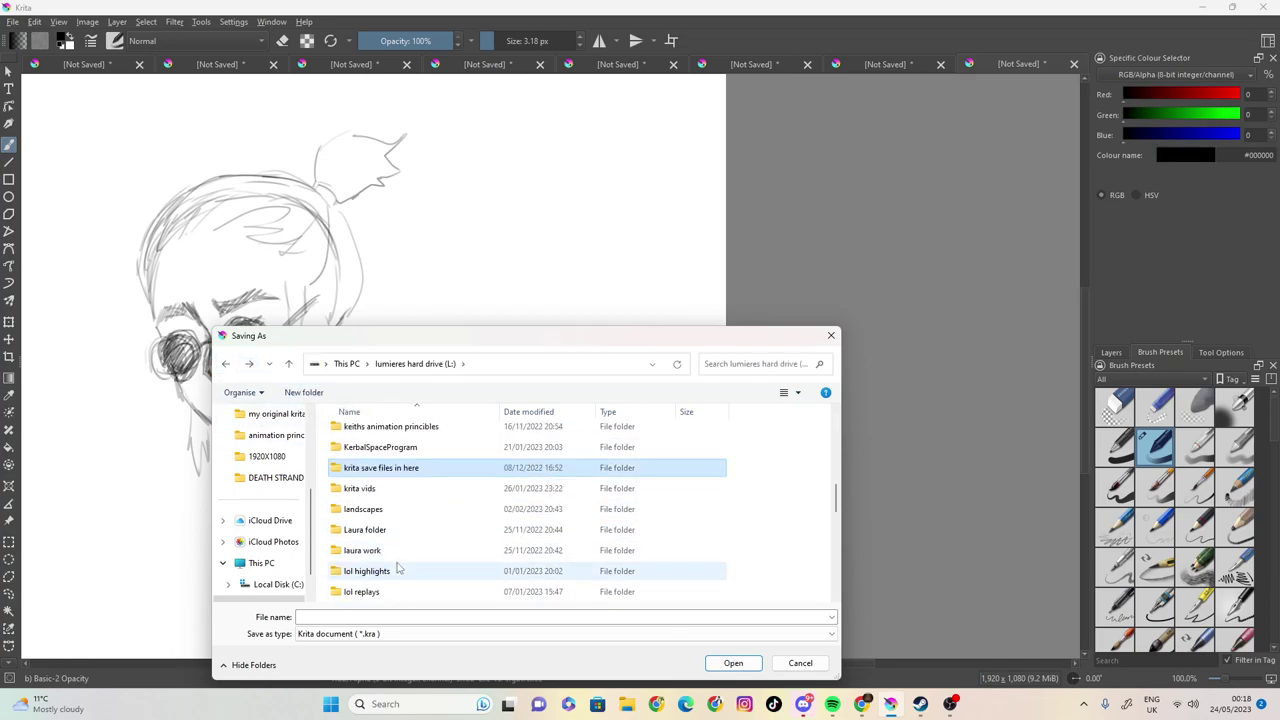
pyautogui.doubleClick(396, 470)
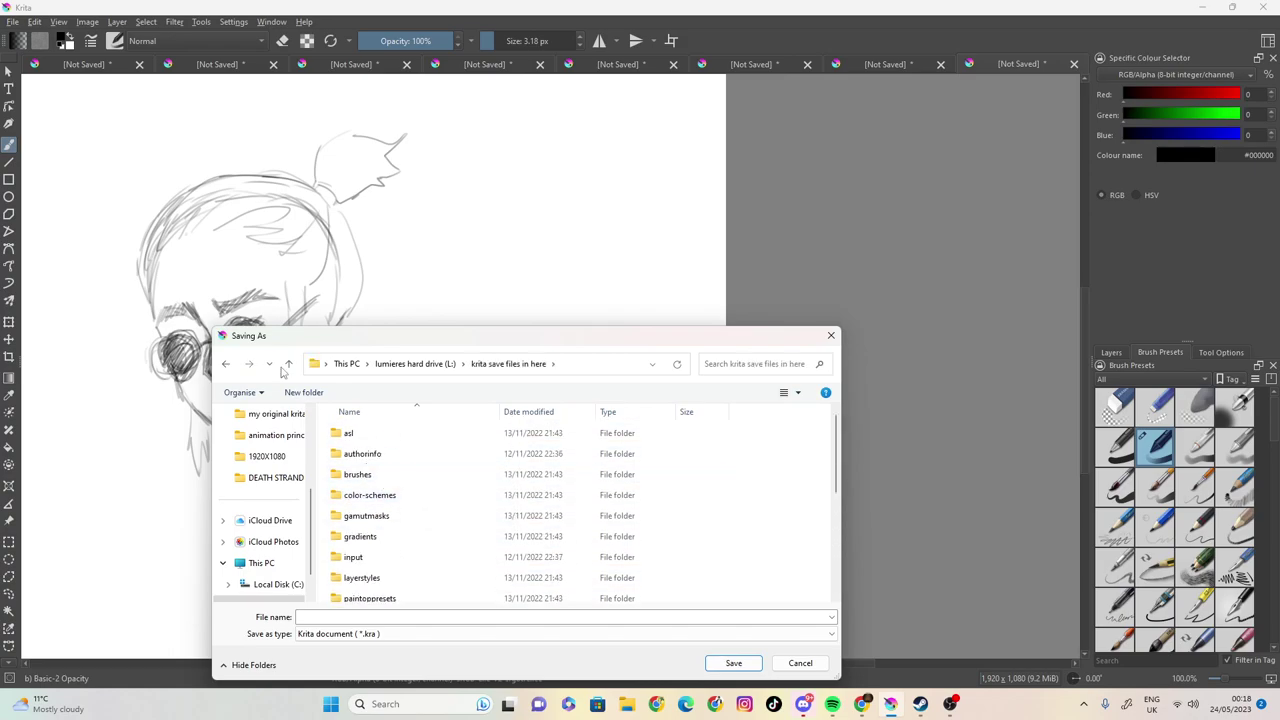
pyautogui.click(225, 364)
pyautogui.scroll(-3, 470, 516)
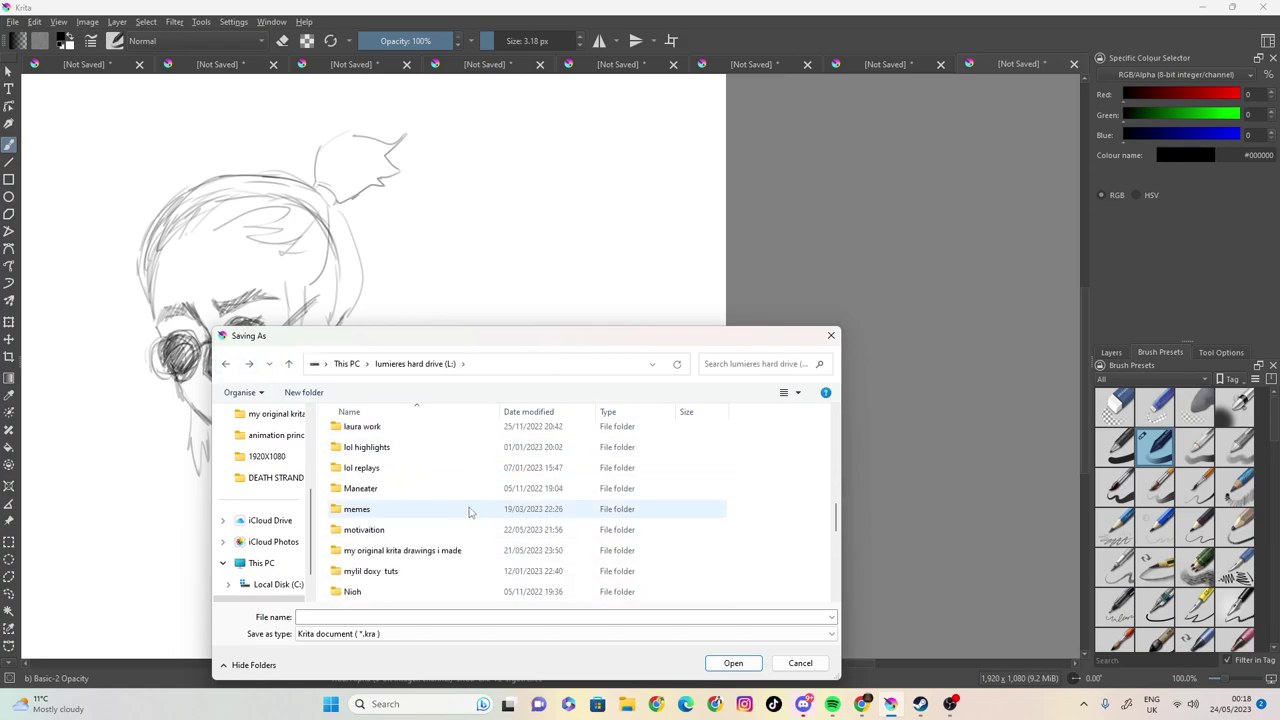
# - Open the "my original krita drawings i made" folder and enter "lost memor" as the drawing's file name
pyautogui.doubleClick(418, 556)
pyautogui.scroll(-5, 658, 513)
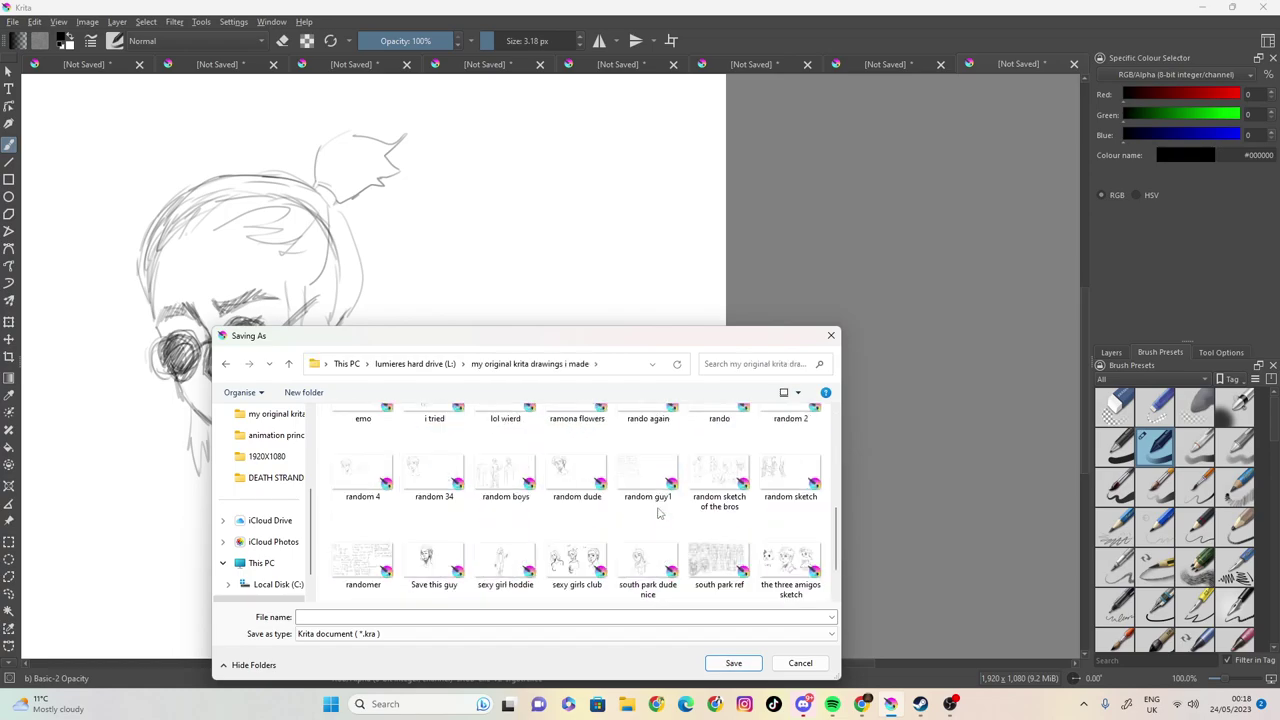
pyautogui.scroll(-2, 660, 513)
pyautogui.click(540, 618)
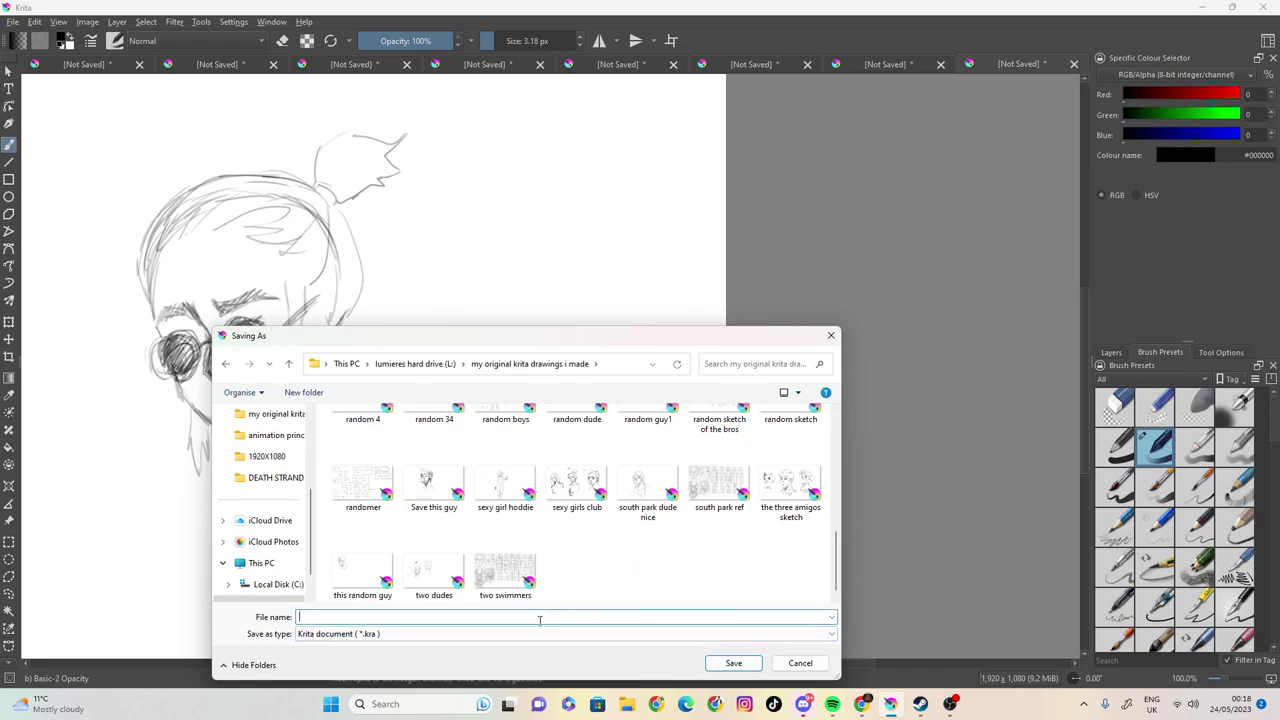
pyautogui.write('lost memor')
# - Cancel the save dialog and quit the program without saving the drawing
pyautogui.press('Escape')
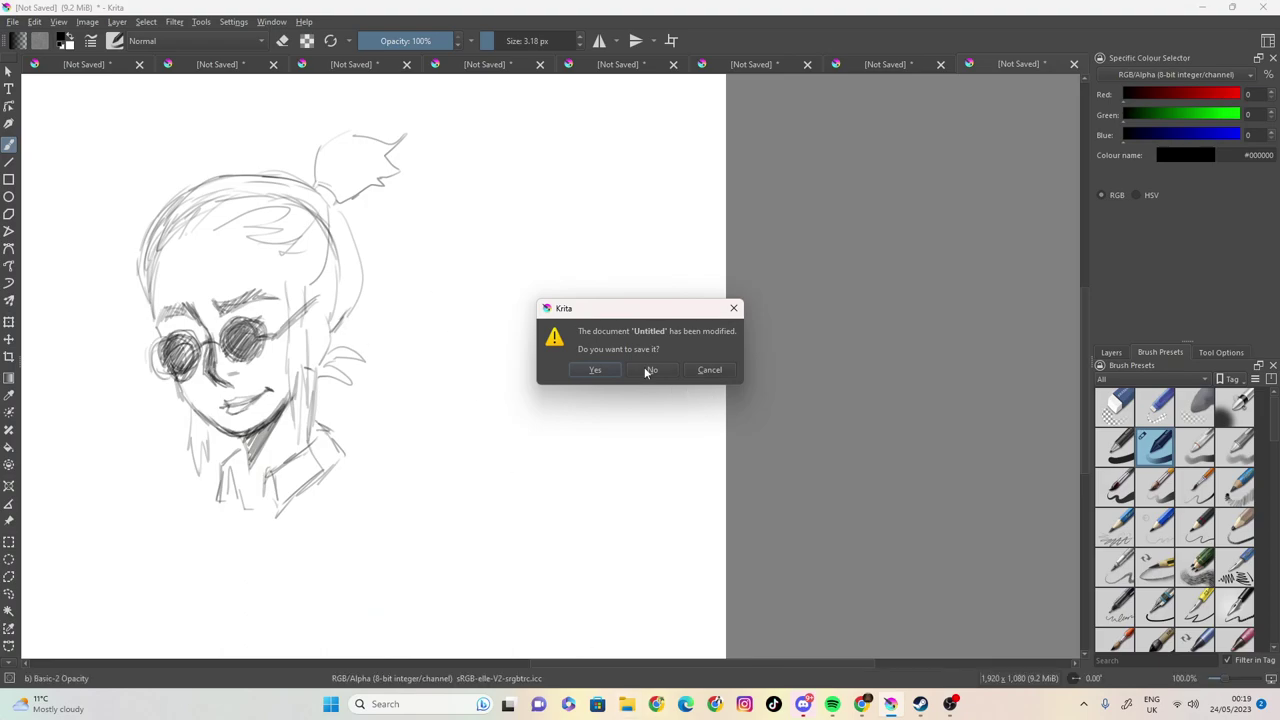
pyautogui.click(648, 370)
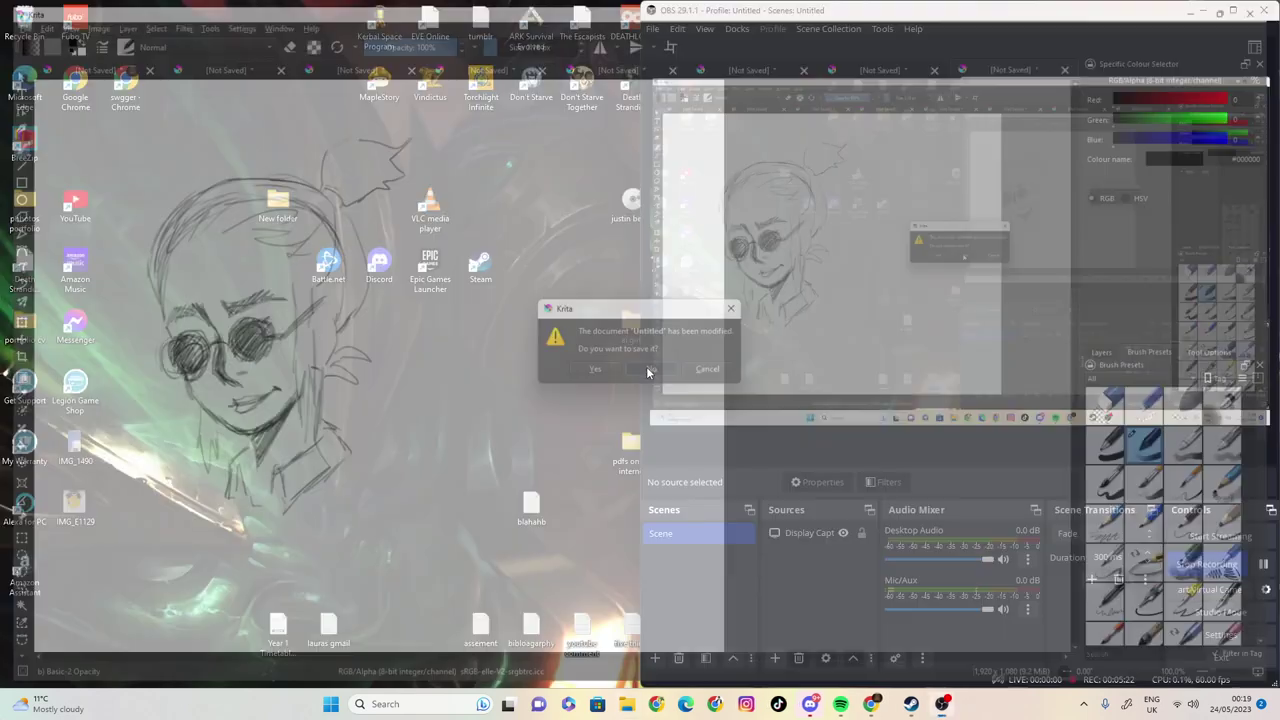